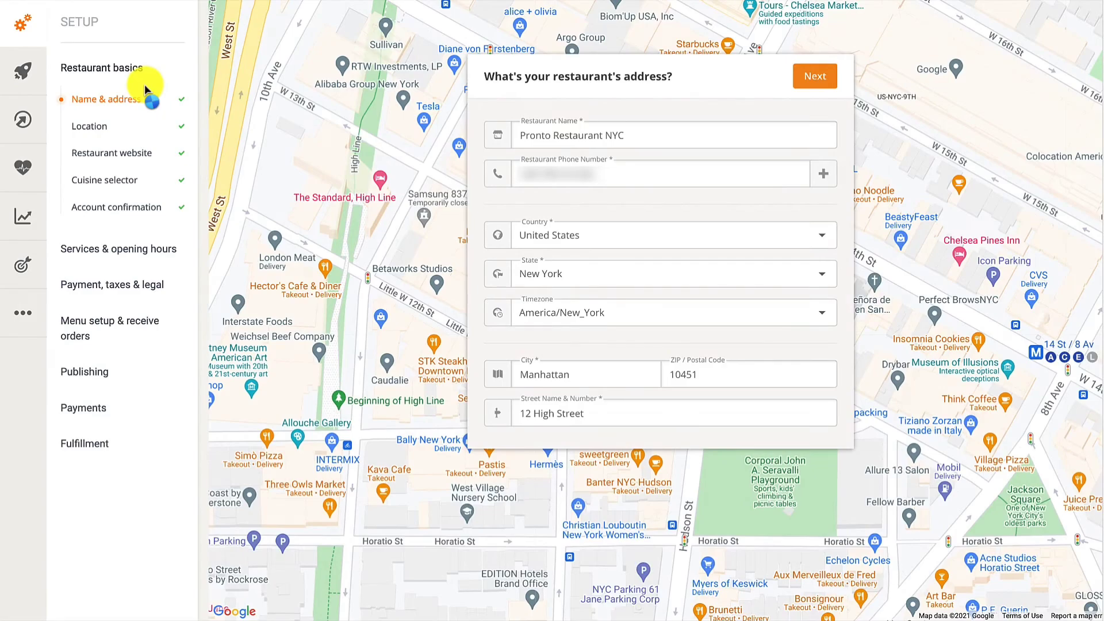
- Open the menu setup of the restaurant and go through all six introduction screens to reach the menu editor
left_click(135, 324)
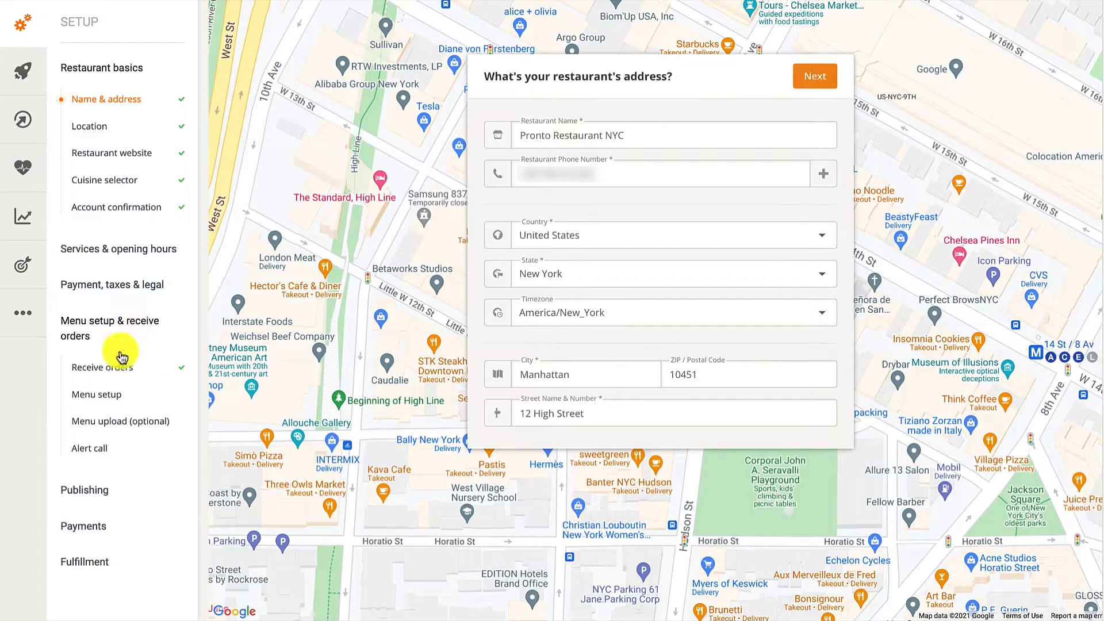
left_click(108, 395)
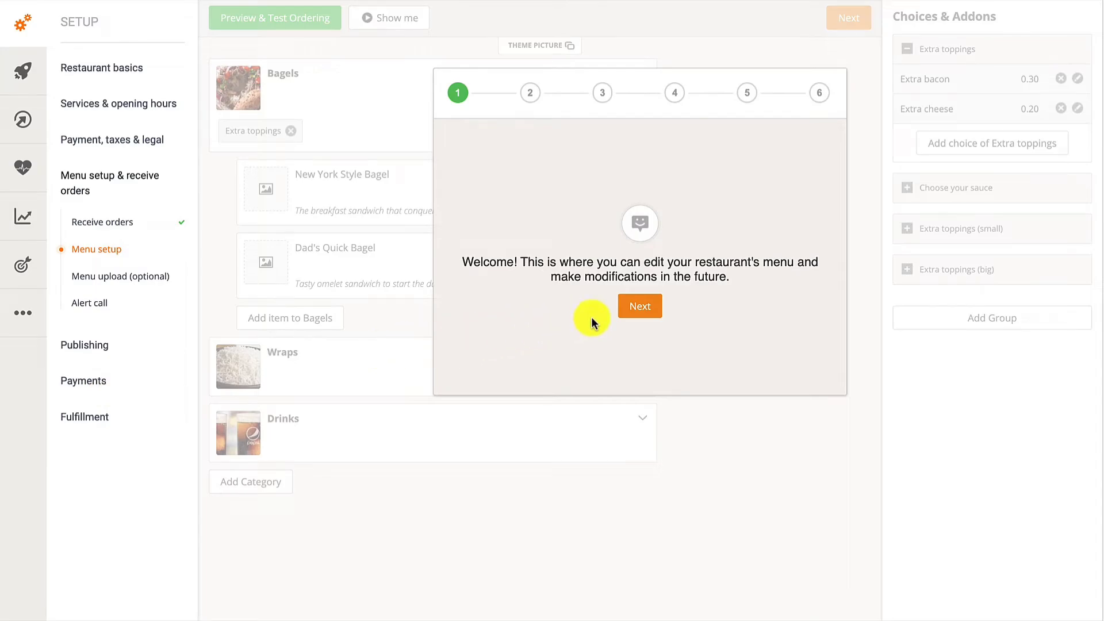
left_click(628, 309)
left_click(633, 308)
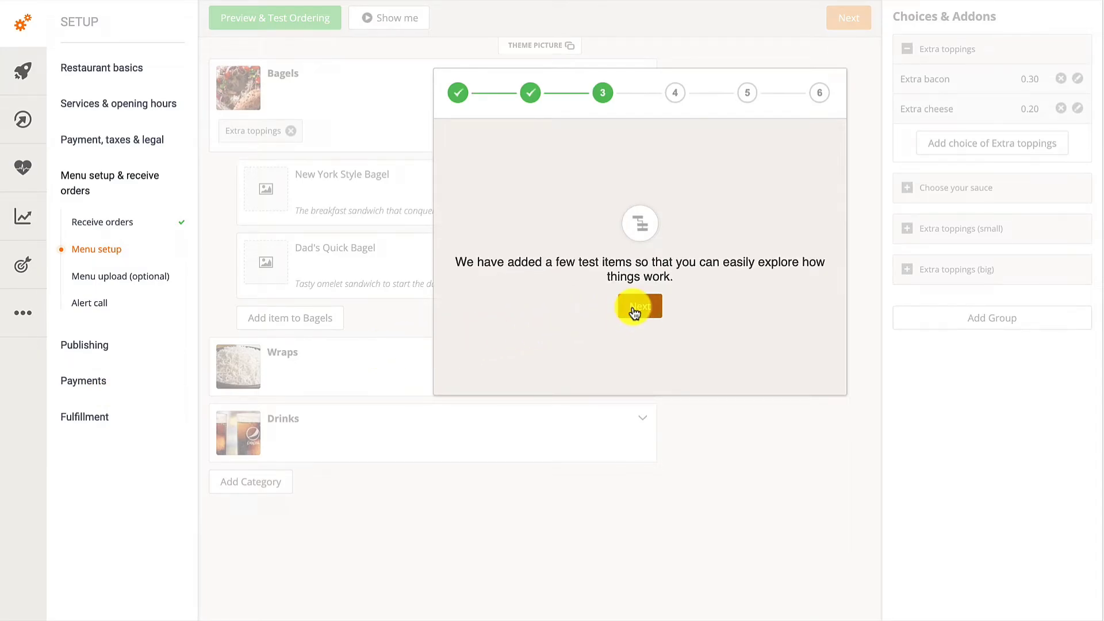
left_click(634, 308)
left_click(633, 309)
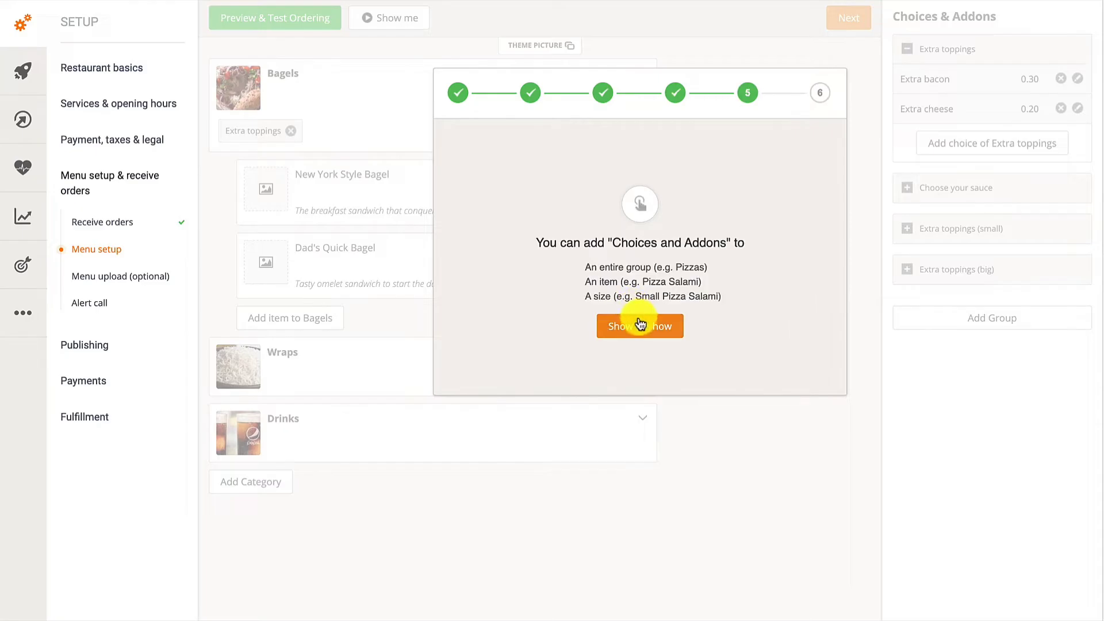
left_click(638, 321)
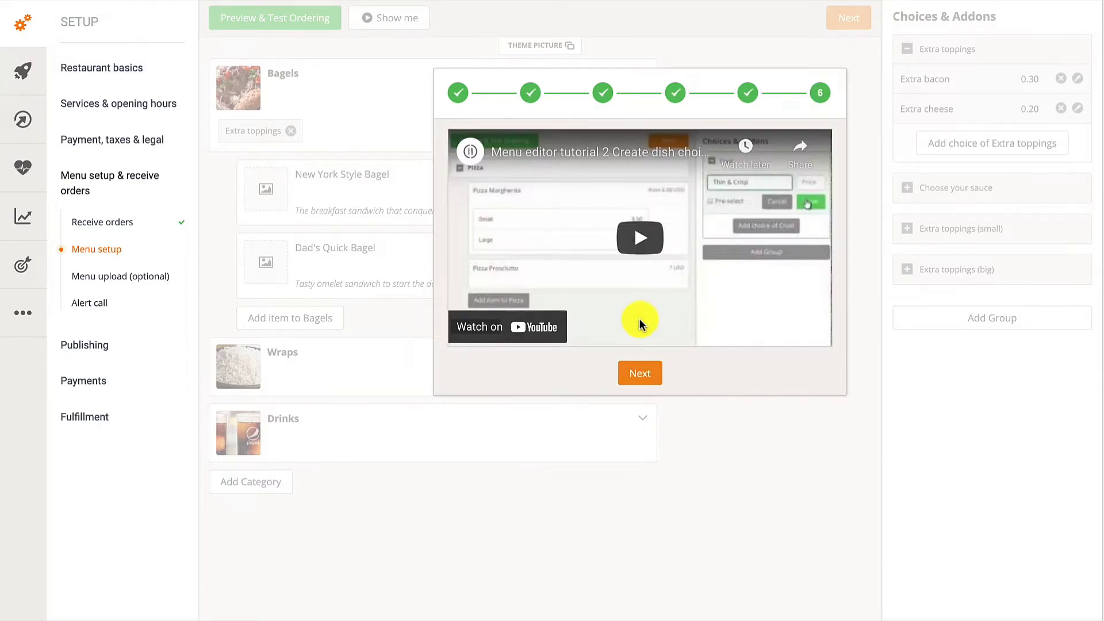
left_click(642, 375)
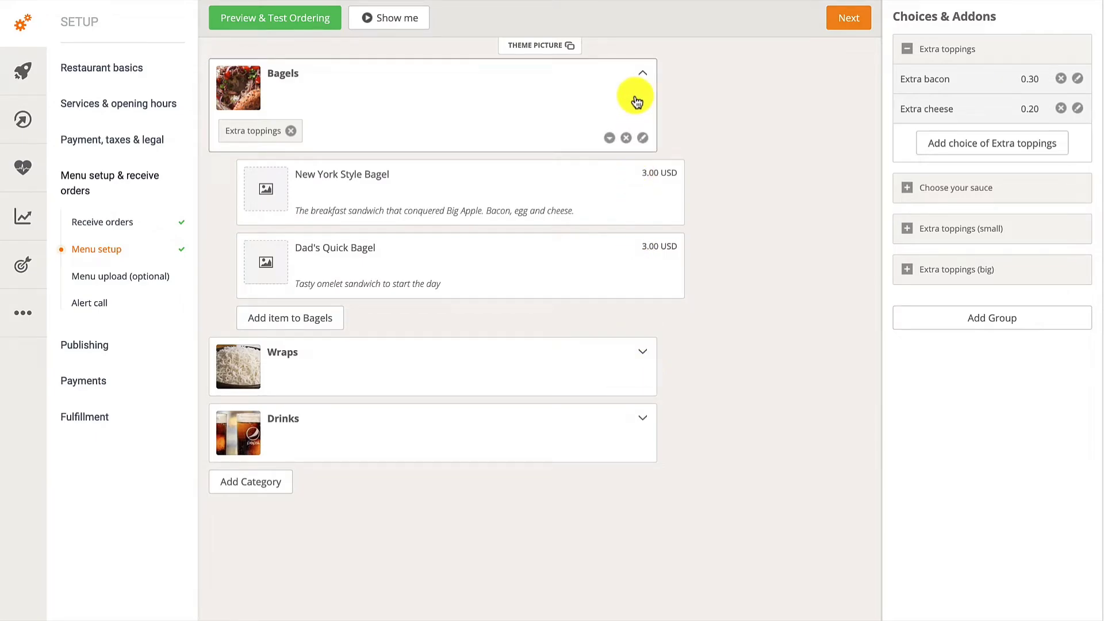
- Delete the sample categories Bagels, Wraps and Drinks together with all their menu items
left_click(627, 139)
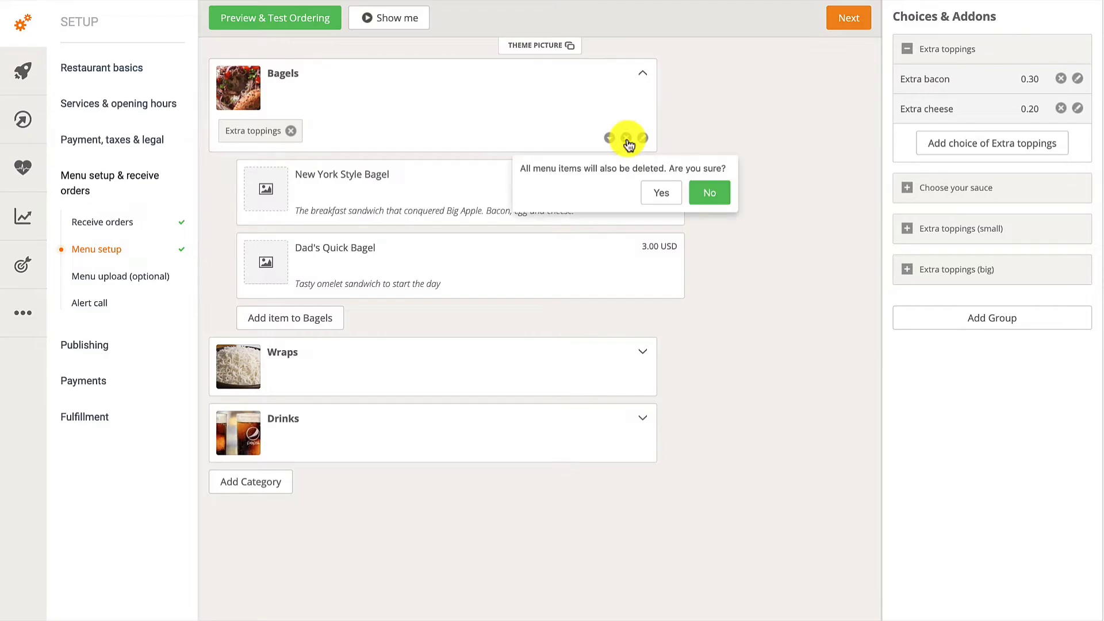
left_click(656, 192)
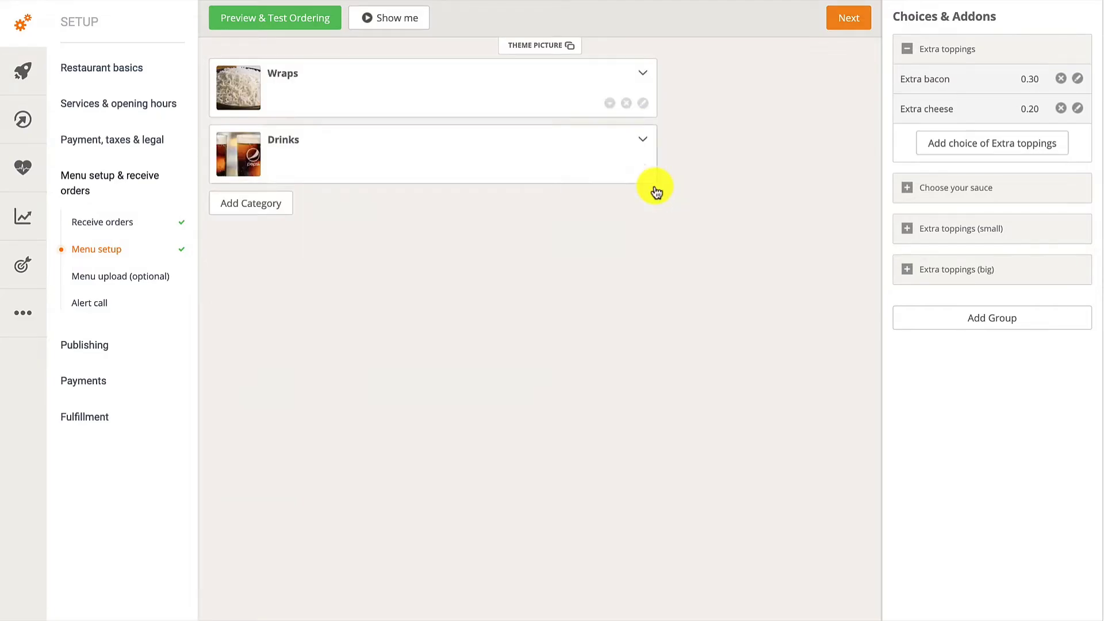
left_click(627, 104)
left_click(661, 158)
left_click(627, 104)
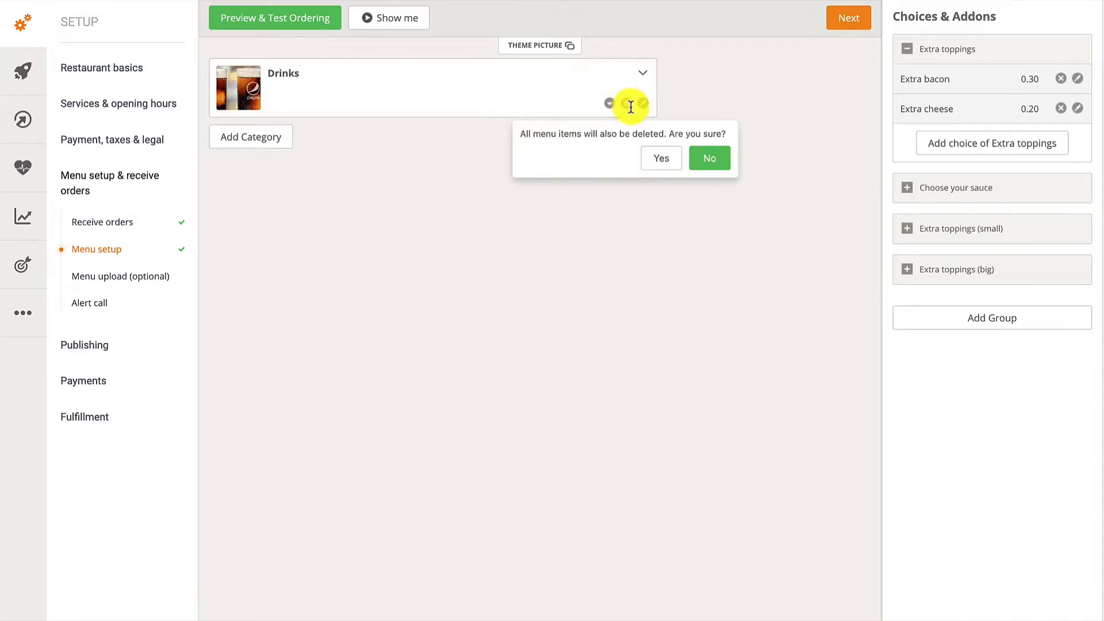
left_click(661, 158)
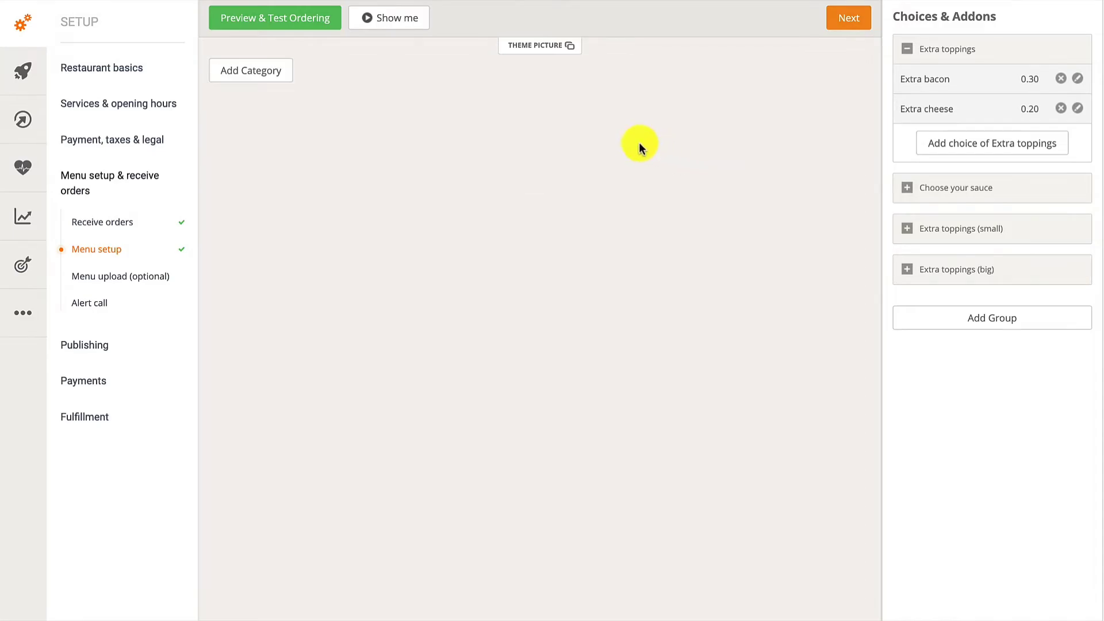
- Add a menu category named Pizza with the description "Traditional homemade pizza" and save it
left_click(284, 77)
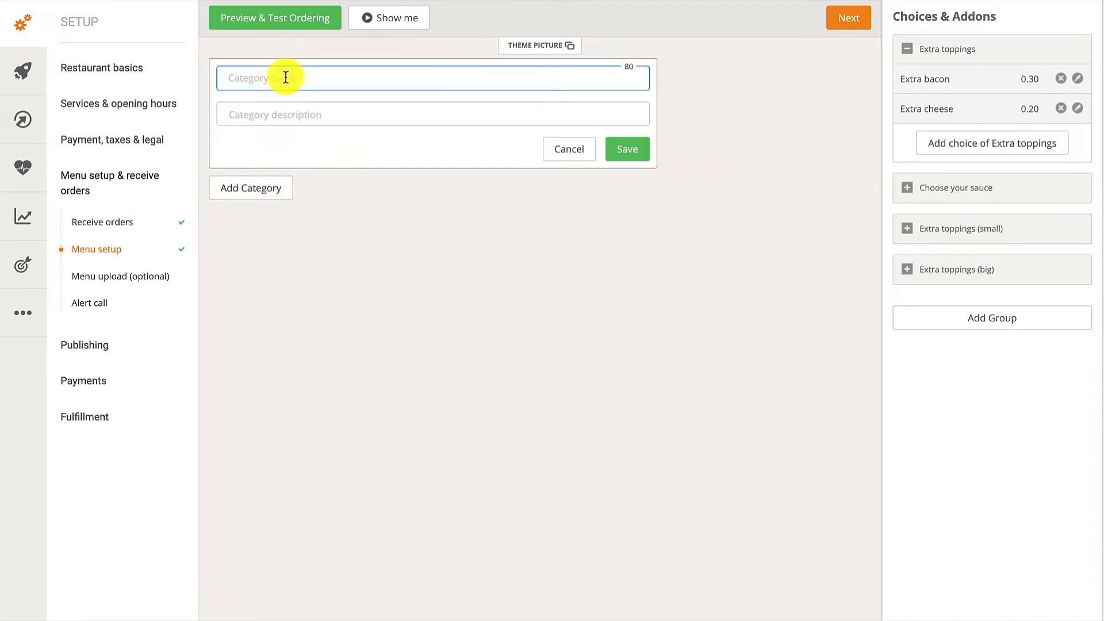
type("Pizza")
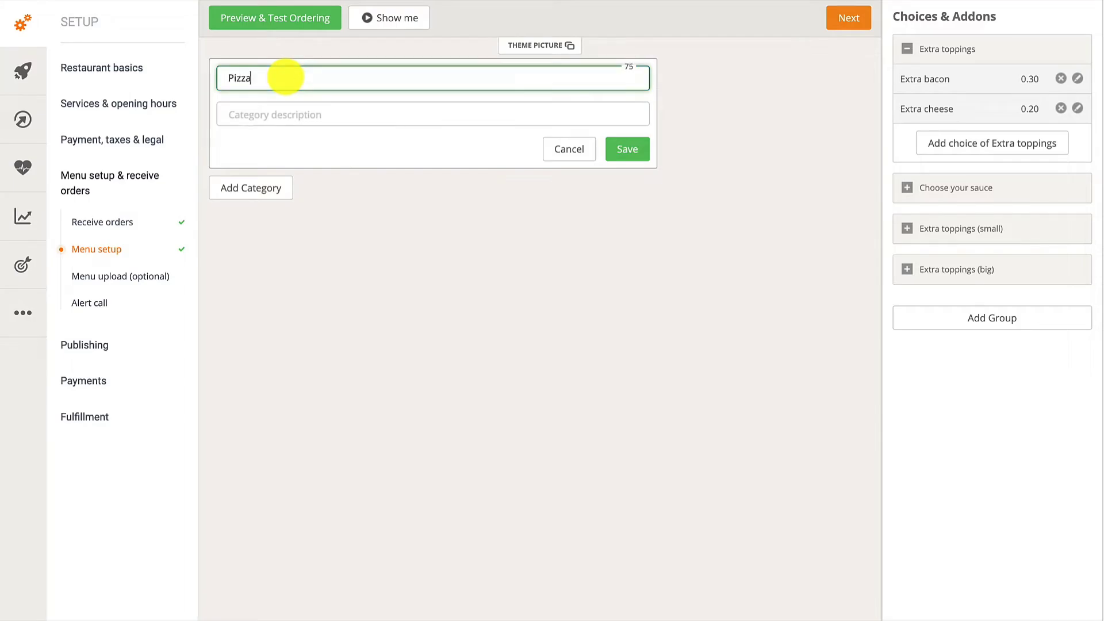
left_click(279, 112)
left_click(302, 175)
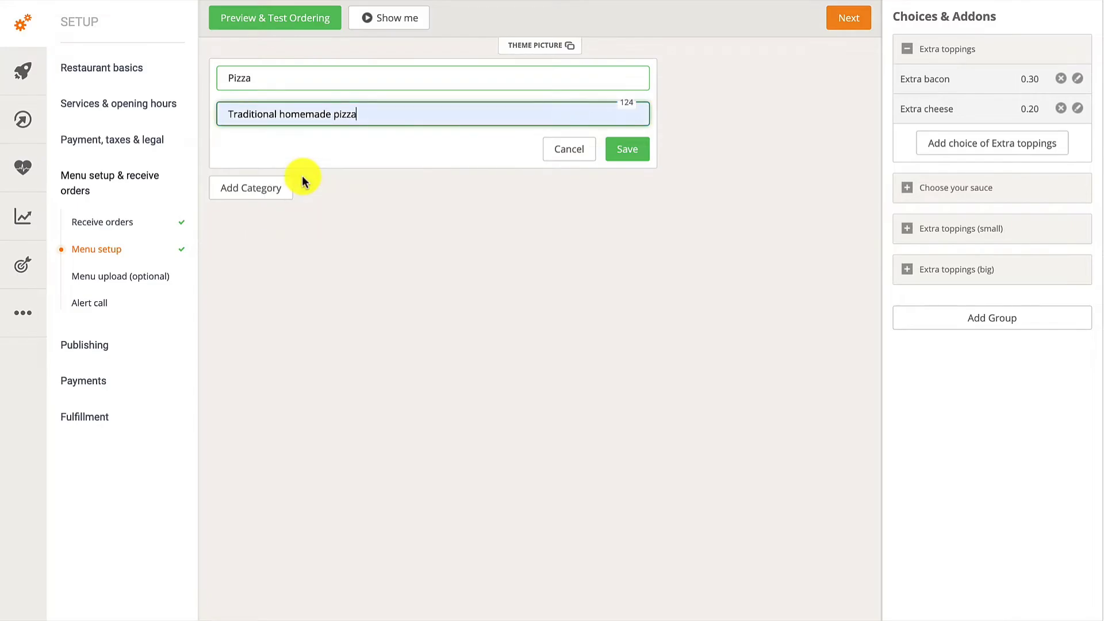
left_click(637, 156)
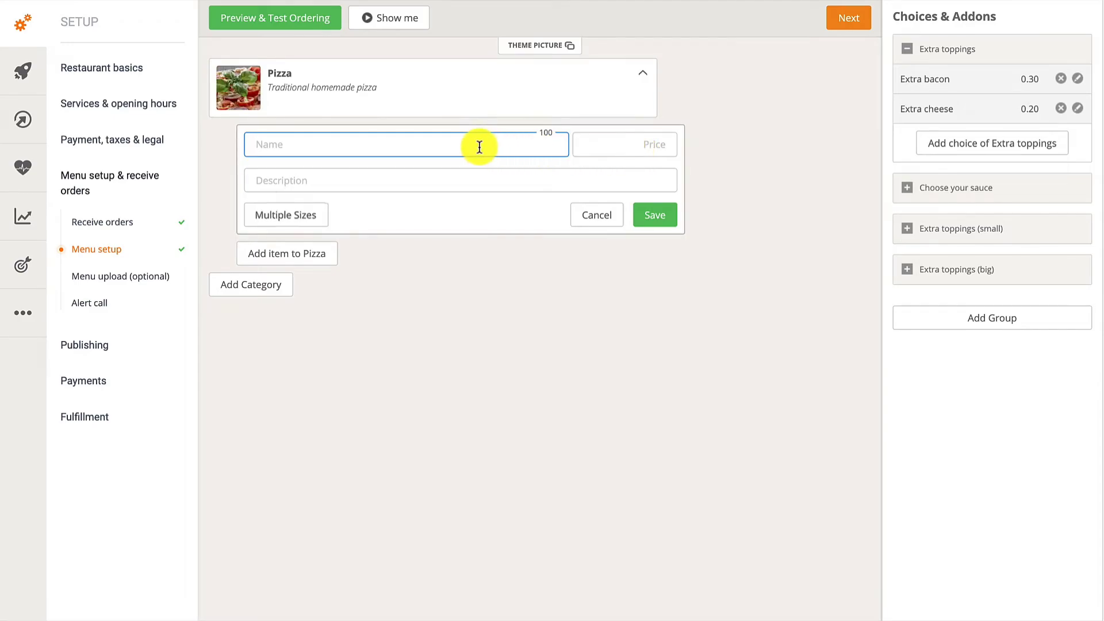
- Add the item Pizza Margherita to the Pizza category, priced 10 and described as "Made with organic ingredients", and save it
type("Pizza Margh")
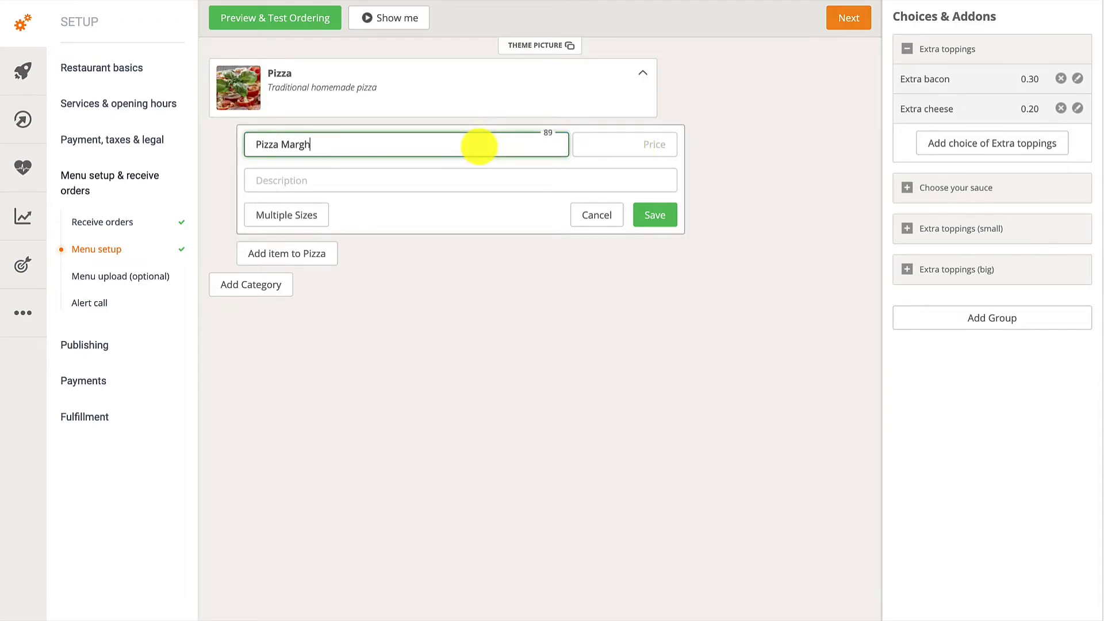
type("erita")
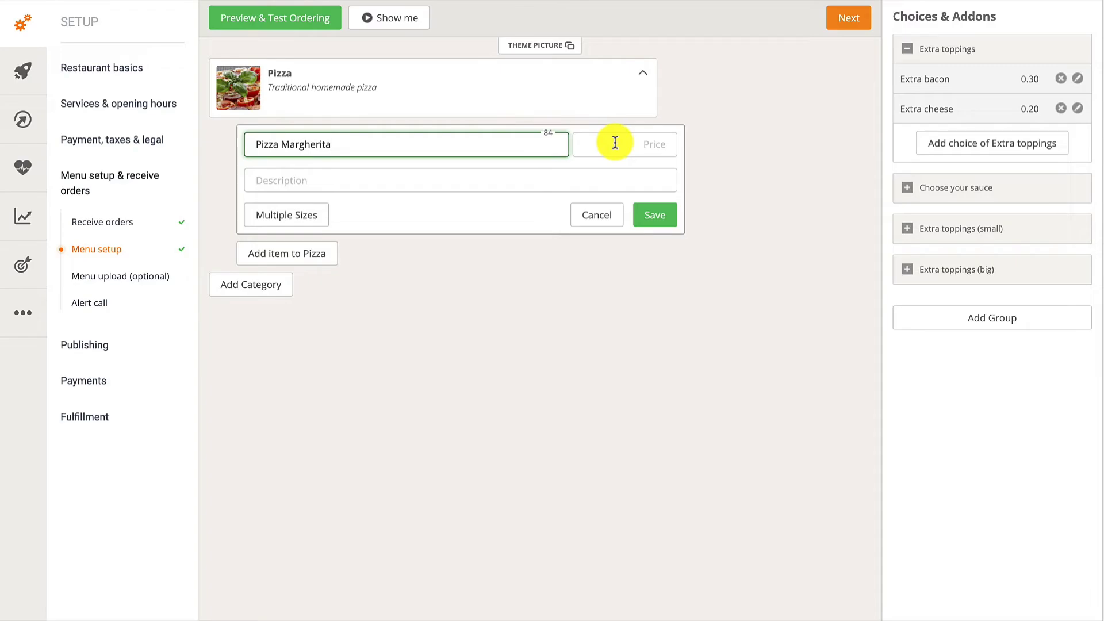
left_click(615, 143)
type("10")
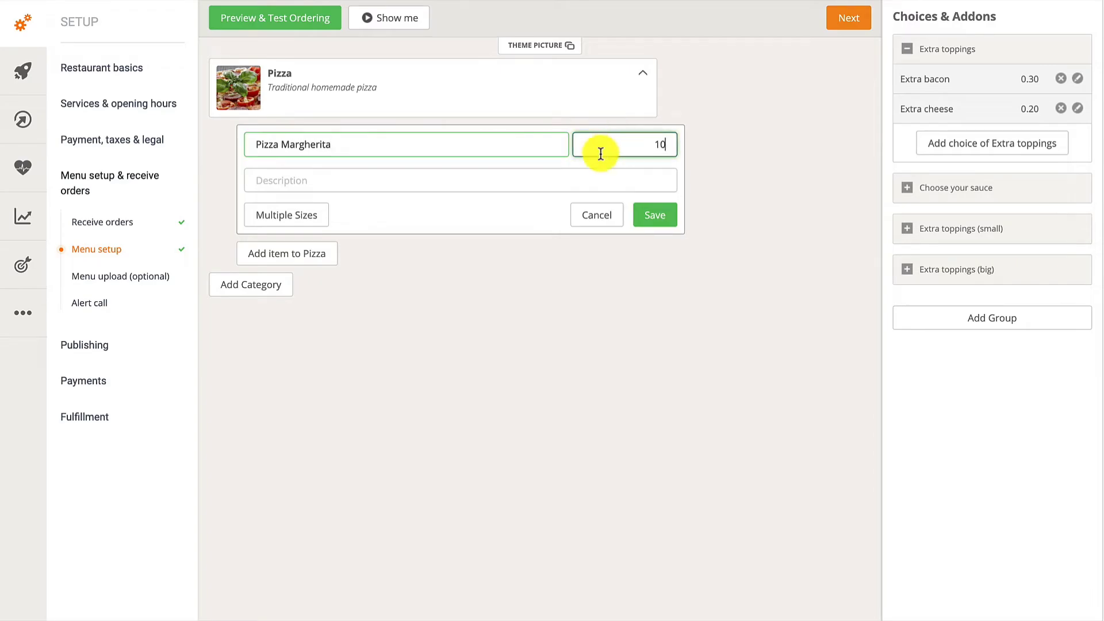
left_click(562, 181)
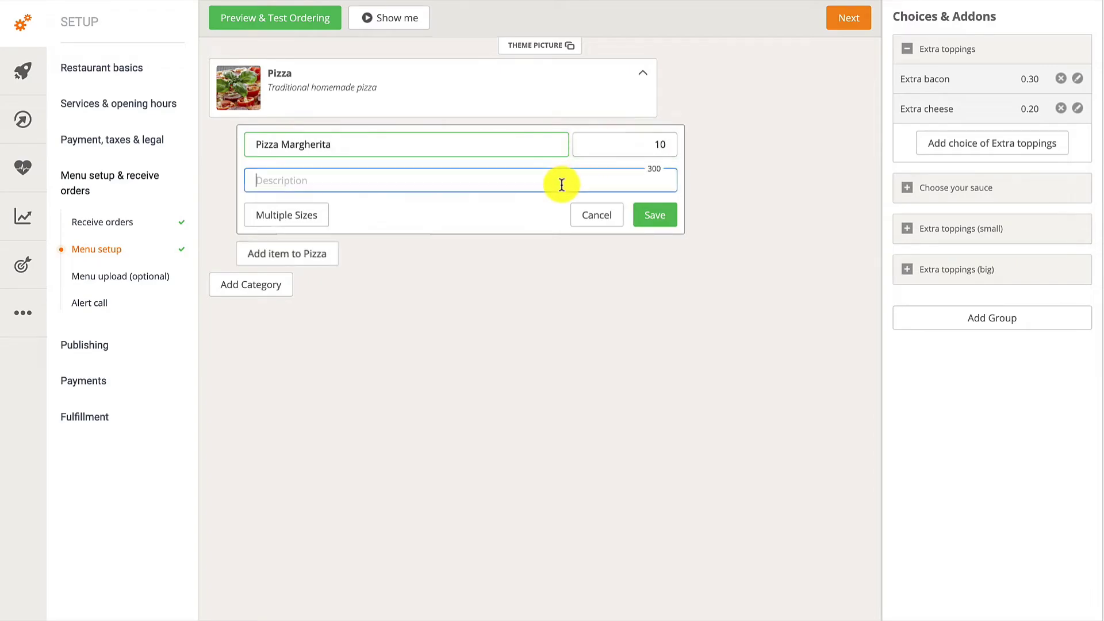
type("Made with organic ingredients")
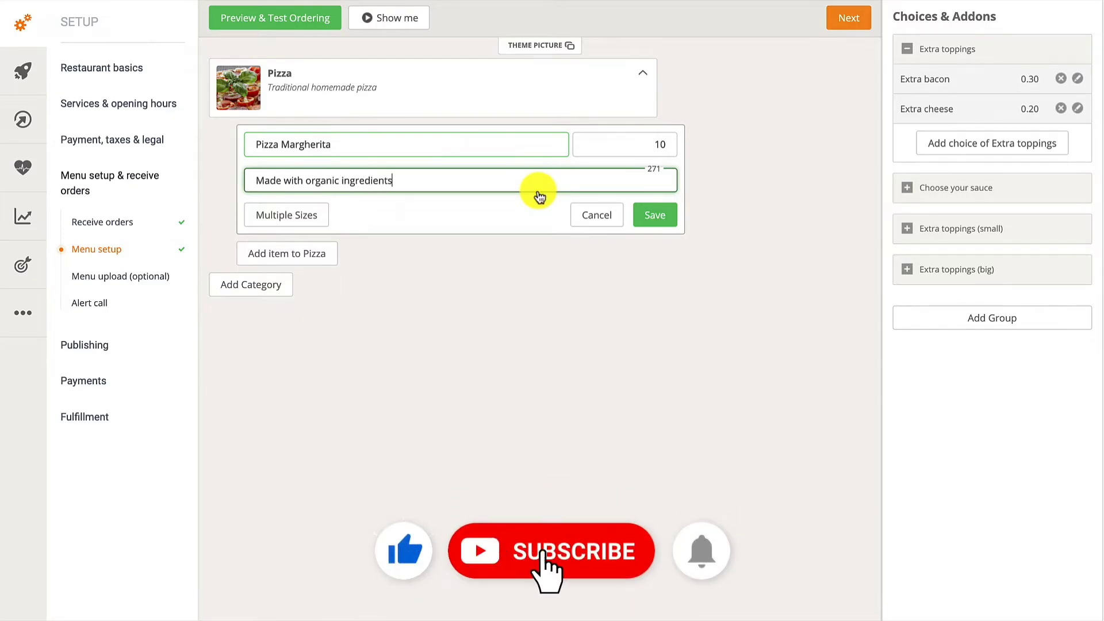
left_click(651, 213)
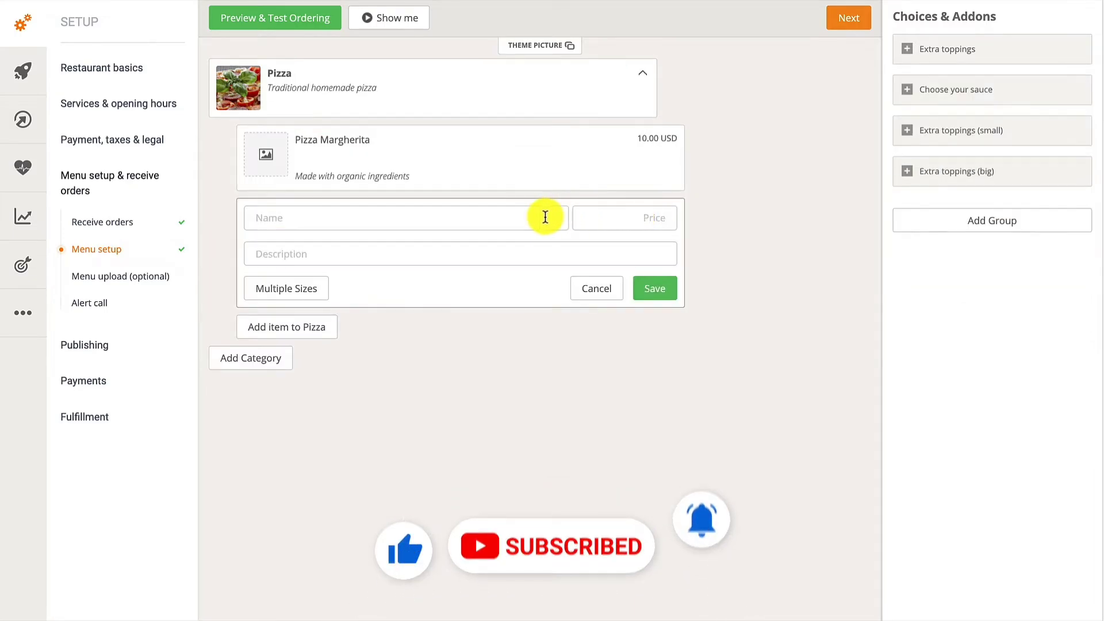
- Enter an item Pizza Supreme priced 10, described as "Wood fired pizza made with sun-kissed tomato sauce, creamy mozzarella, Italian sausages and black forest ham."
type("Pizza Supreme")
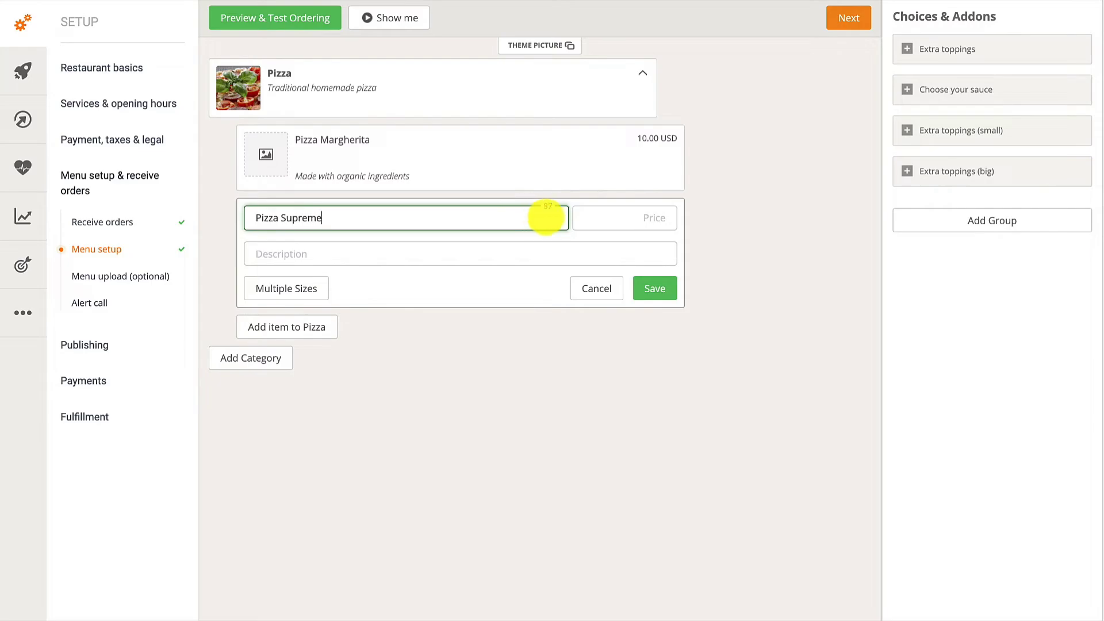
left_click(643, 215)
type("10")
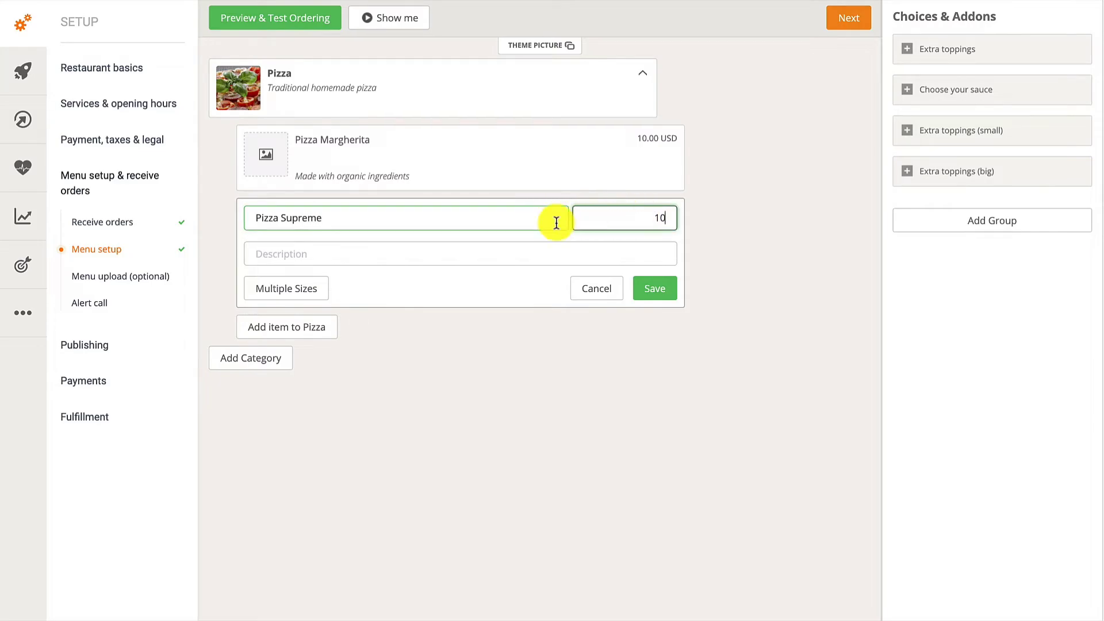
left_click(256, 252)
key("ctrl+v")
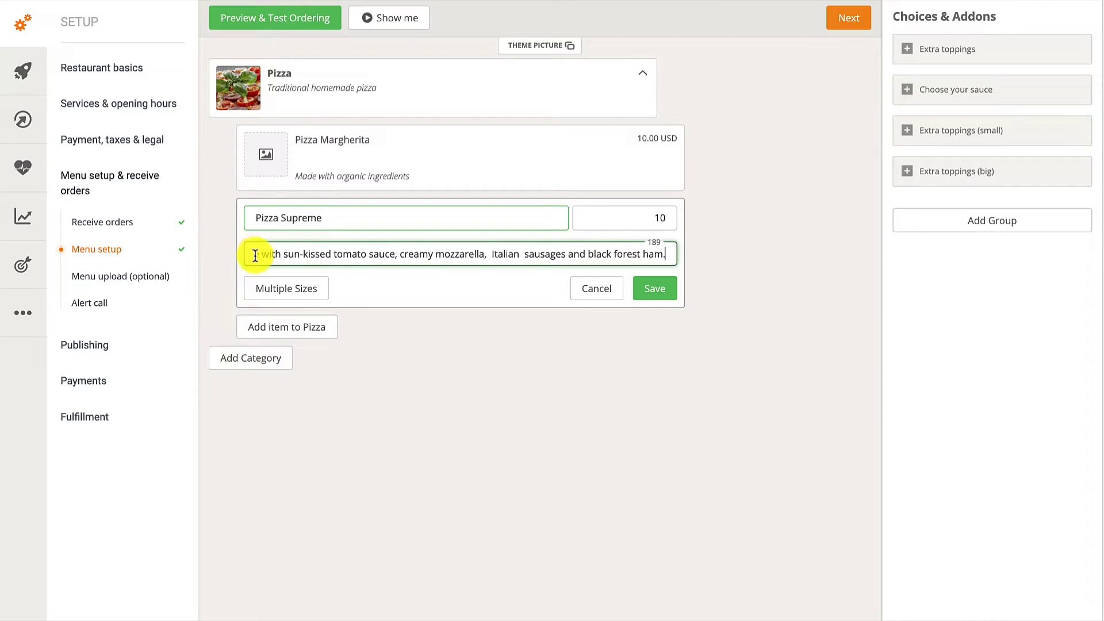
- Switch Pizza Supreme to multiple sizes and enter the smallest size as Small with a price of 10
left_click(257, 287)
left_click(261, 287)
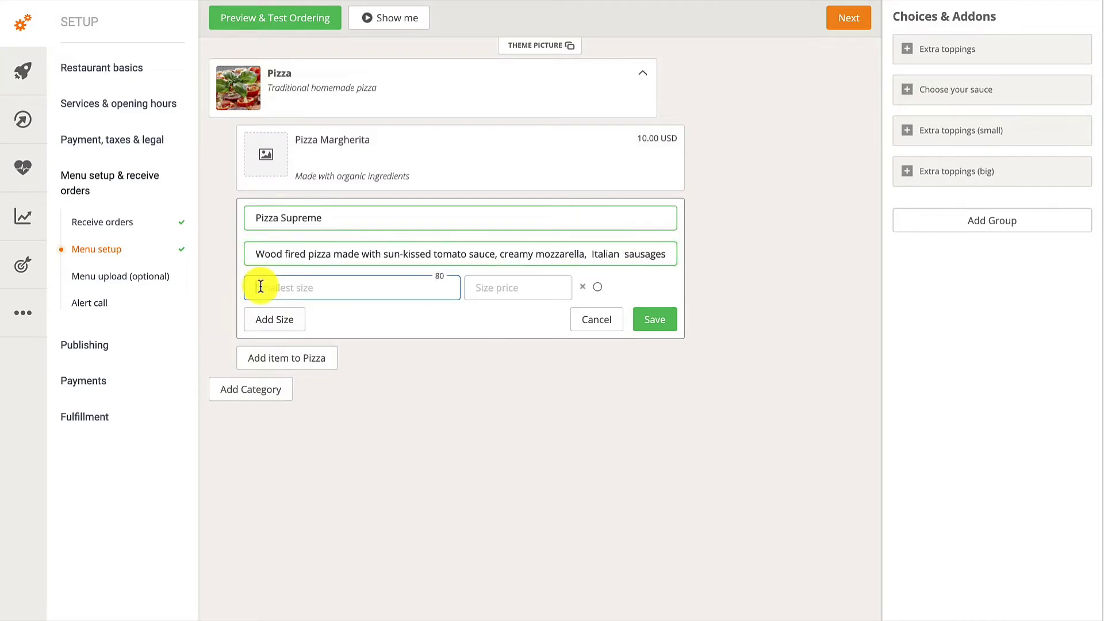
type("Small")
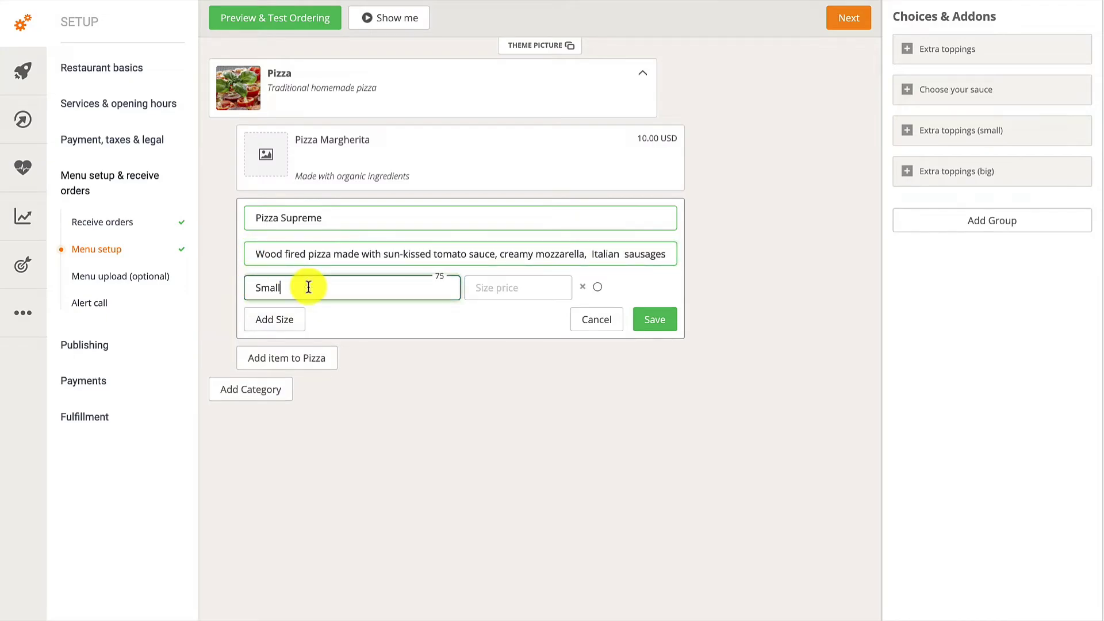
left_click(484, 292)
type("10")
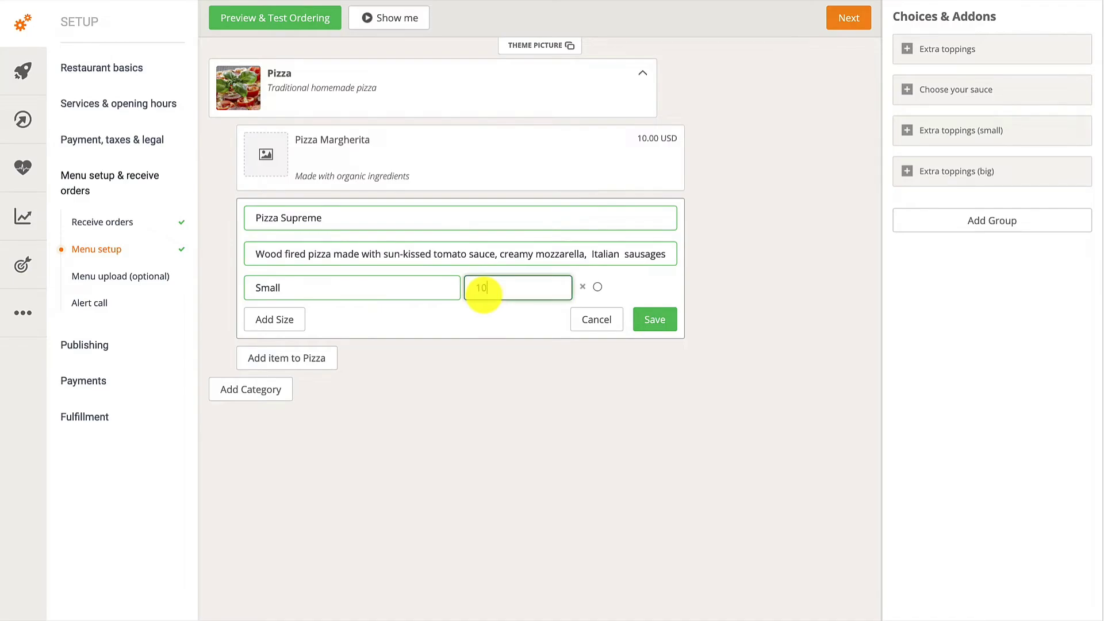
- Add the sizes Medium at 15 and Large at 20 to Pizza Supreme and save the item
left_click(292, 321)
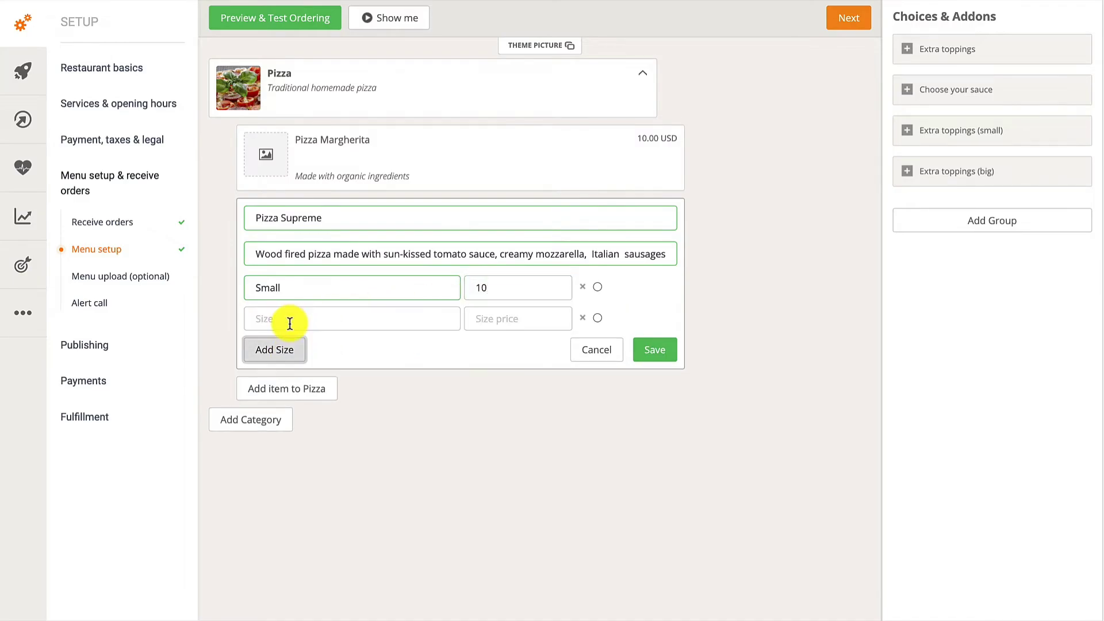
type("Medium")
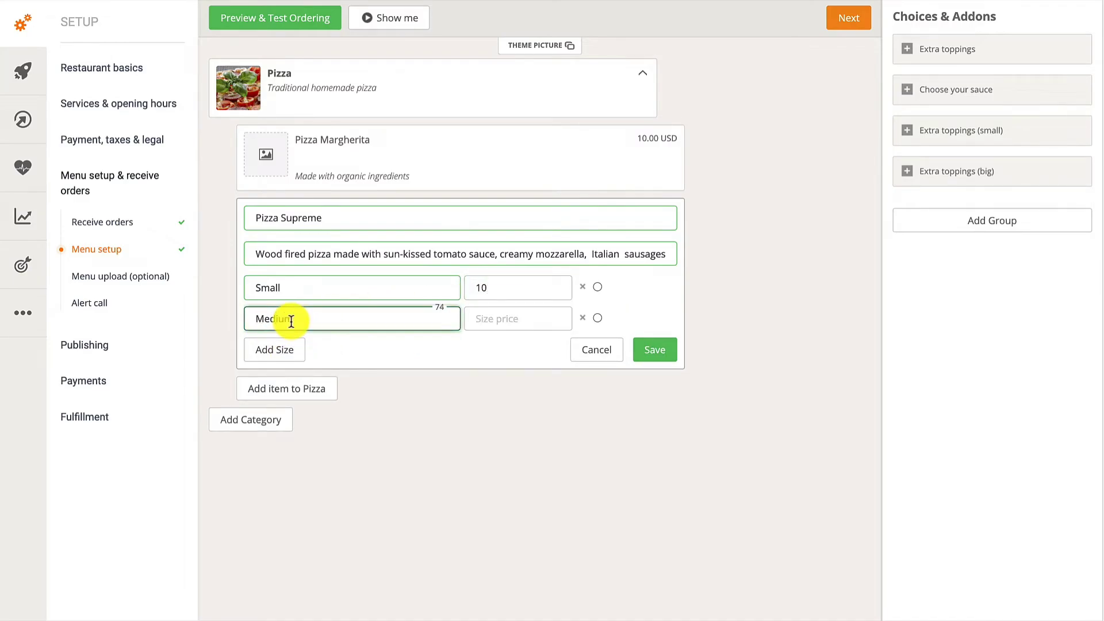
left_click(472, 320)
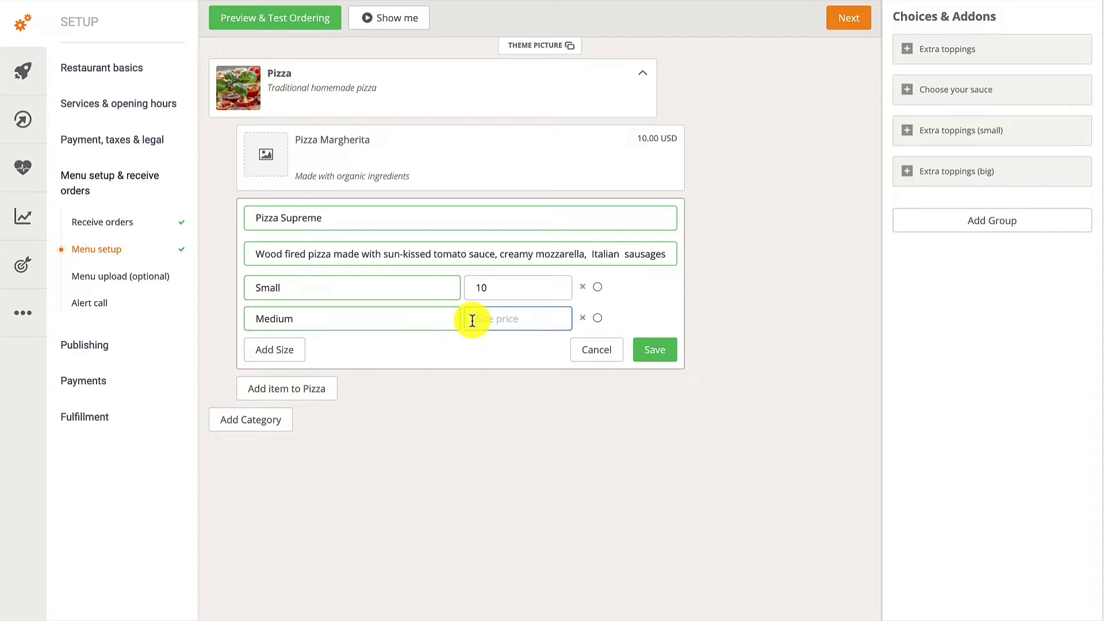
type("15")
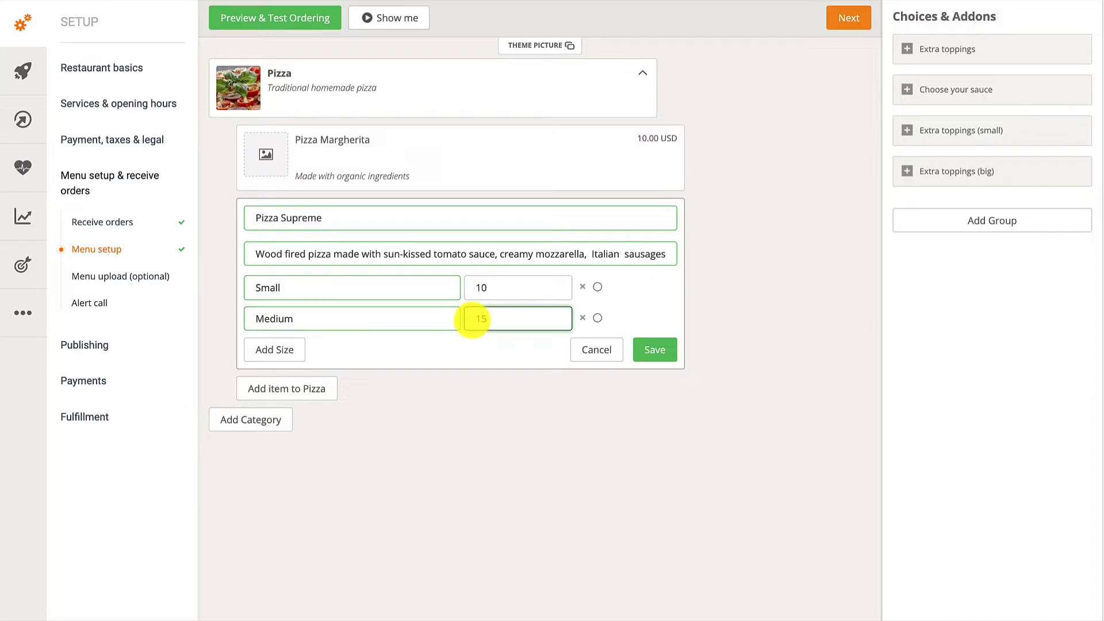
left_click(293, 350)
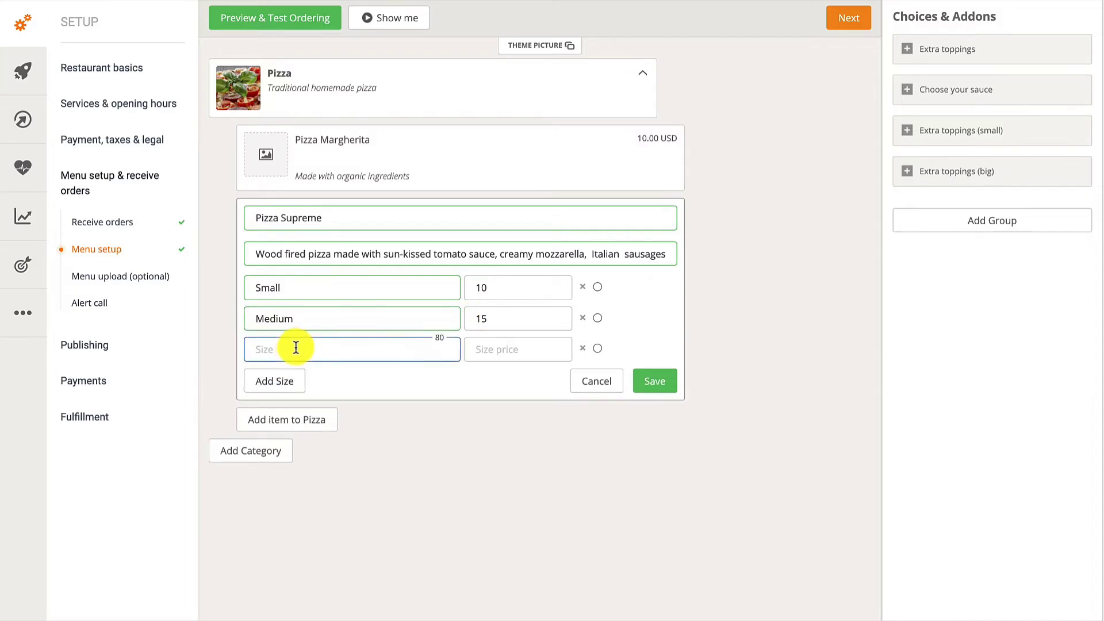
type("Large")
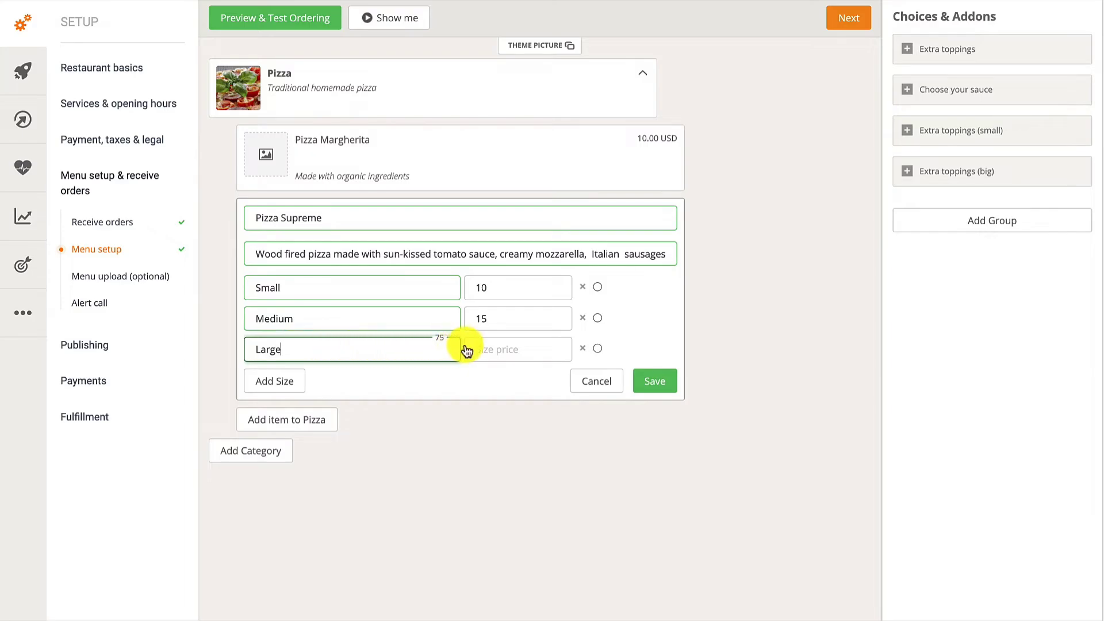
left_click(467, 349)
type("20")
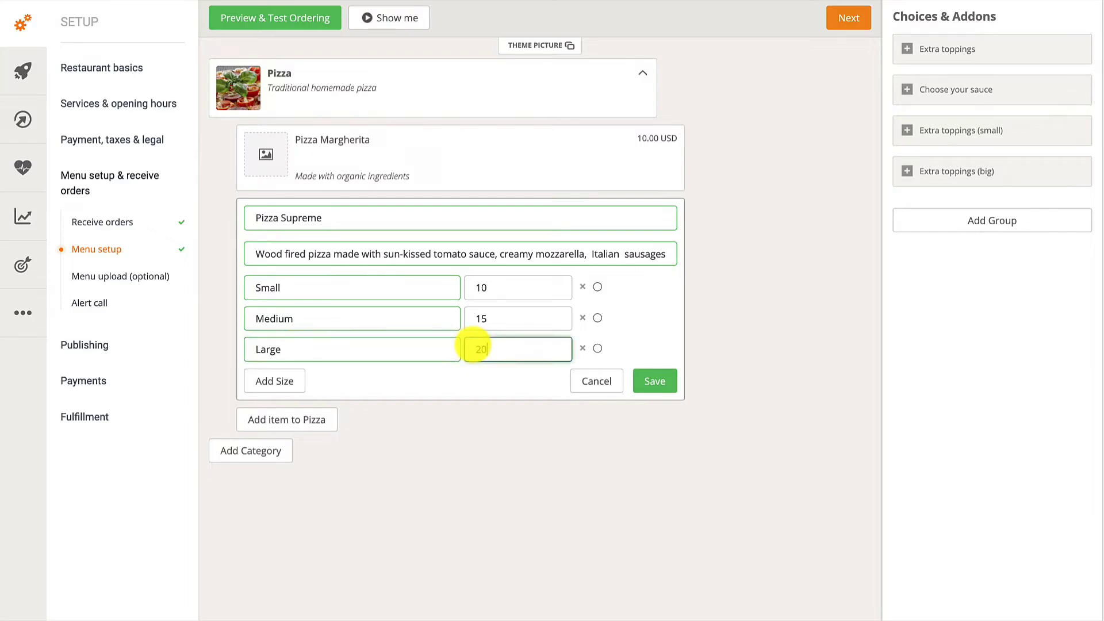
left_click(657, 381)
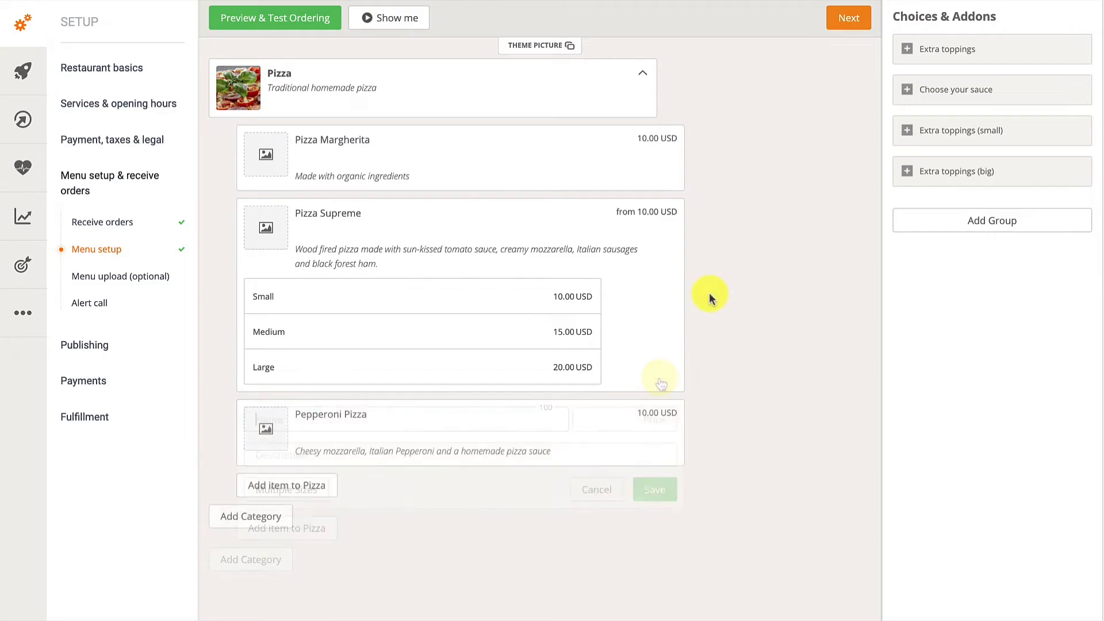
- Reorder the Pizza category by moving Pepperoni Pizza between Pizza Margherita and Pizza Supreme
left_click_drag(484, 424, 481, 206)
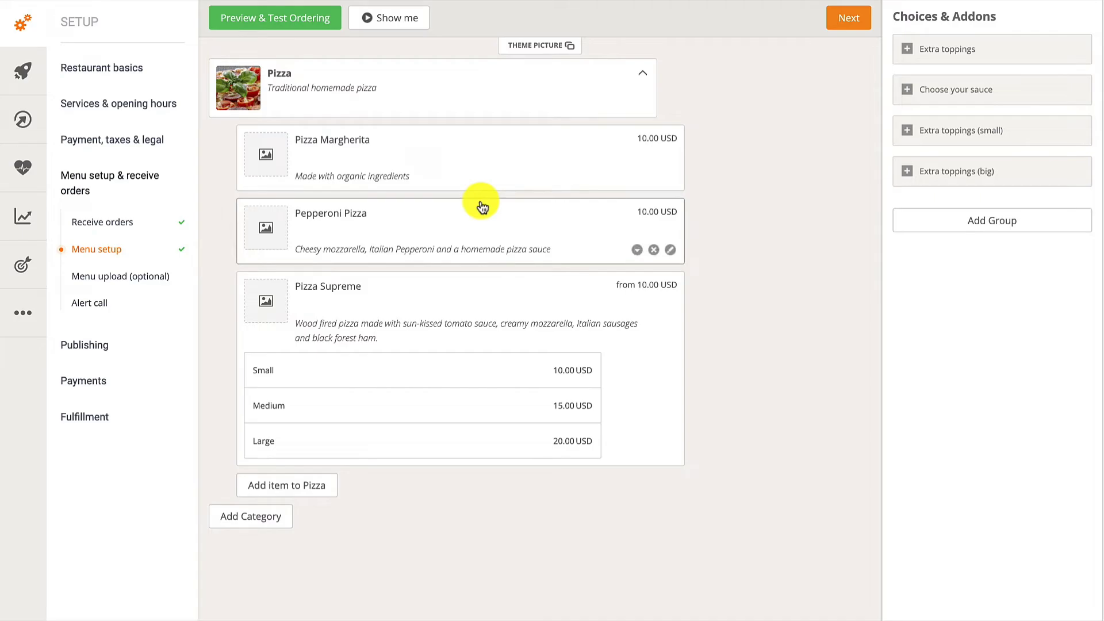
- Move Pizza Supreme to the top of the Pizza category and upload Supreme Pizza 2.jpg as its image
left_click_drag(461, 291, 468, 142)
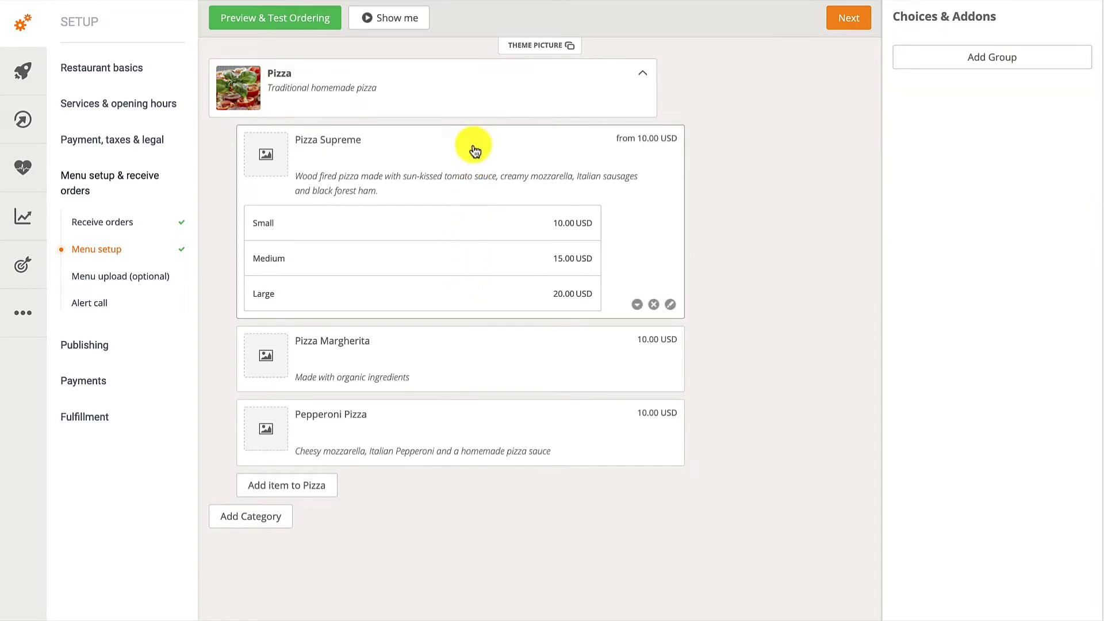
mouse_move(266, 172)
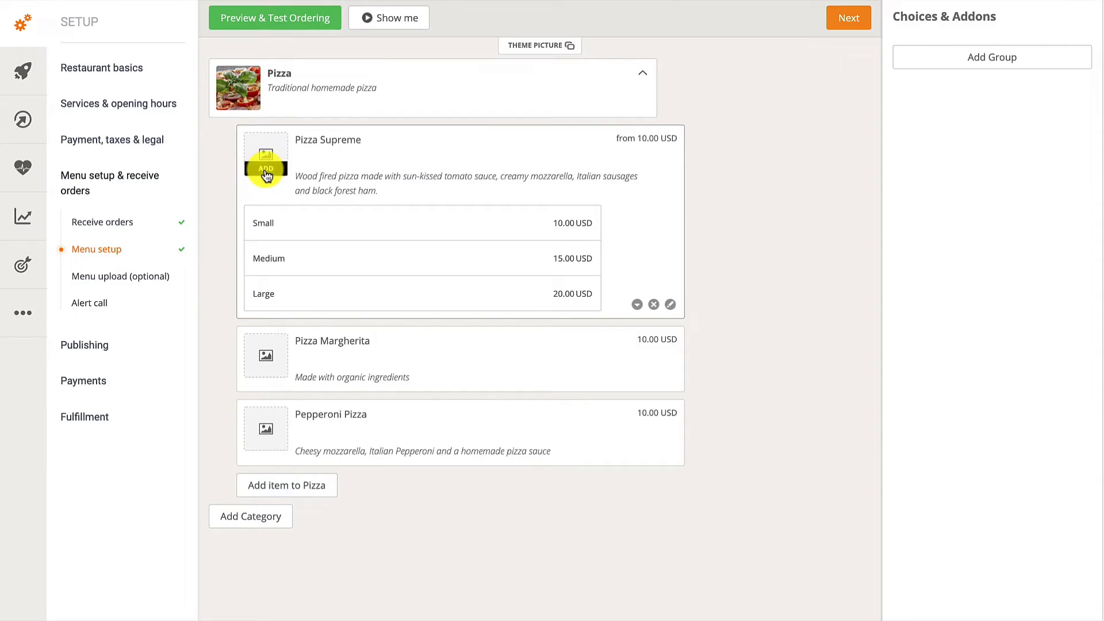
left_click(265, 170)
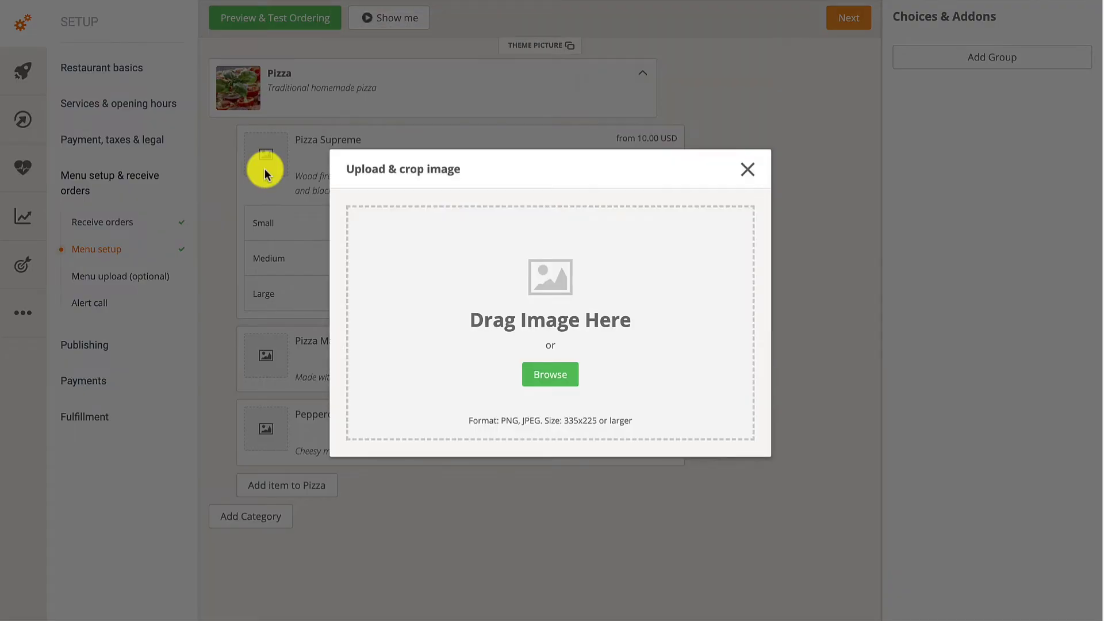
left_click(572, 375)
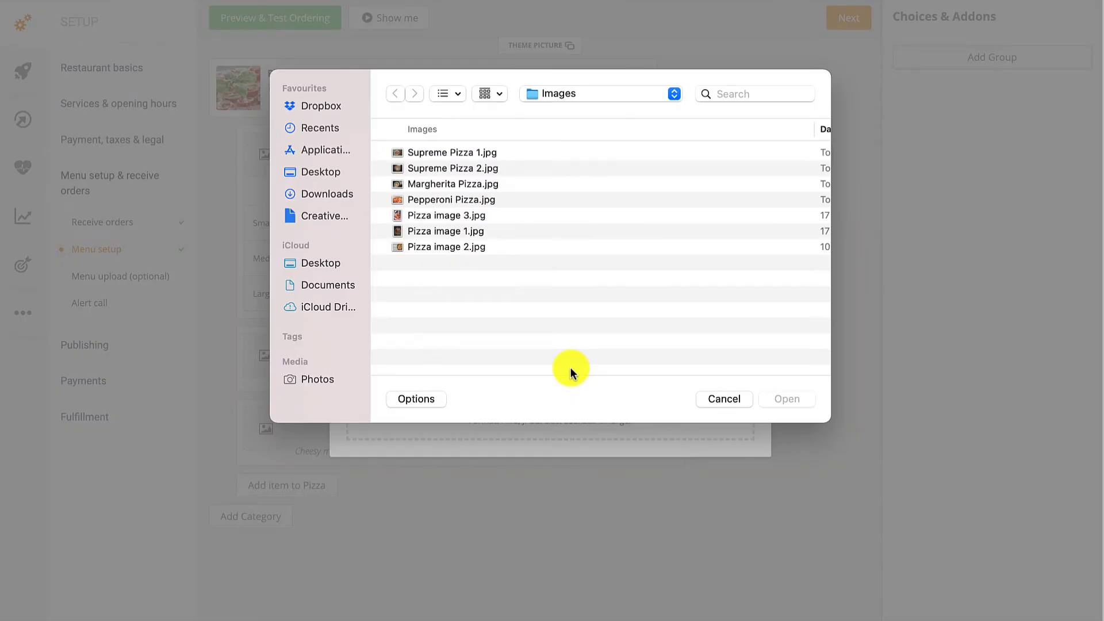
left_click(483, 168)
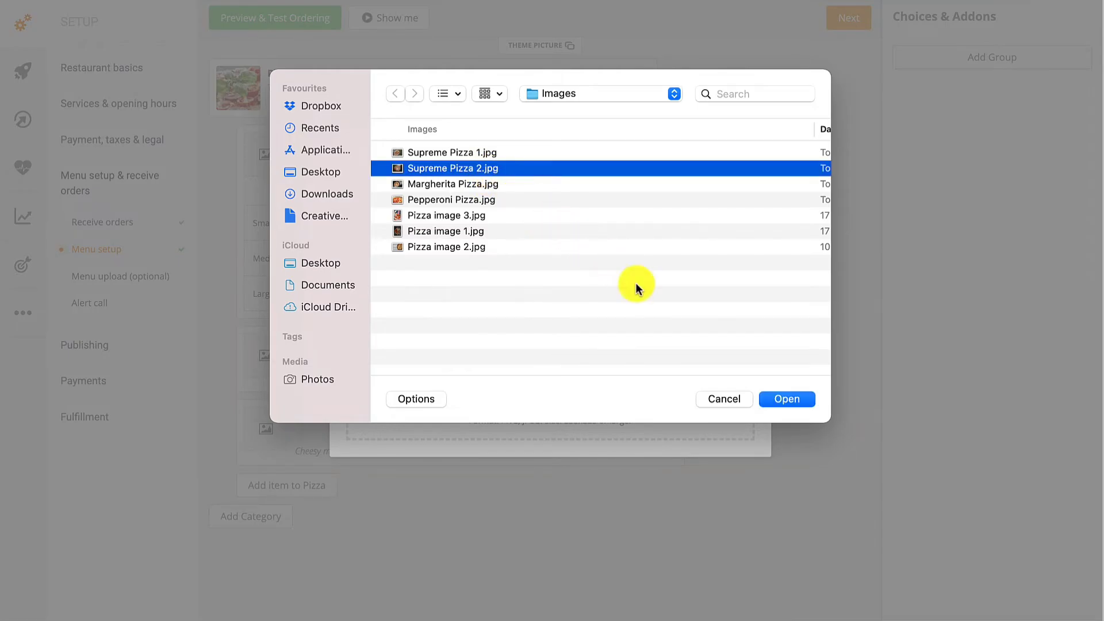
left_click(787, 399)
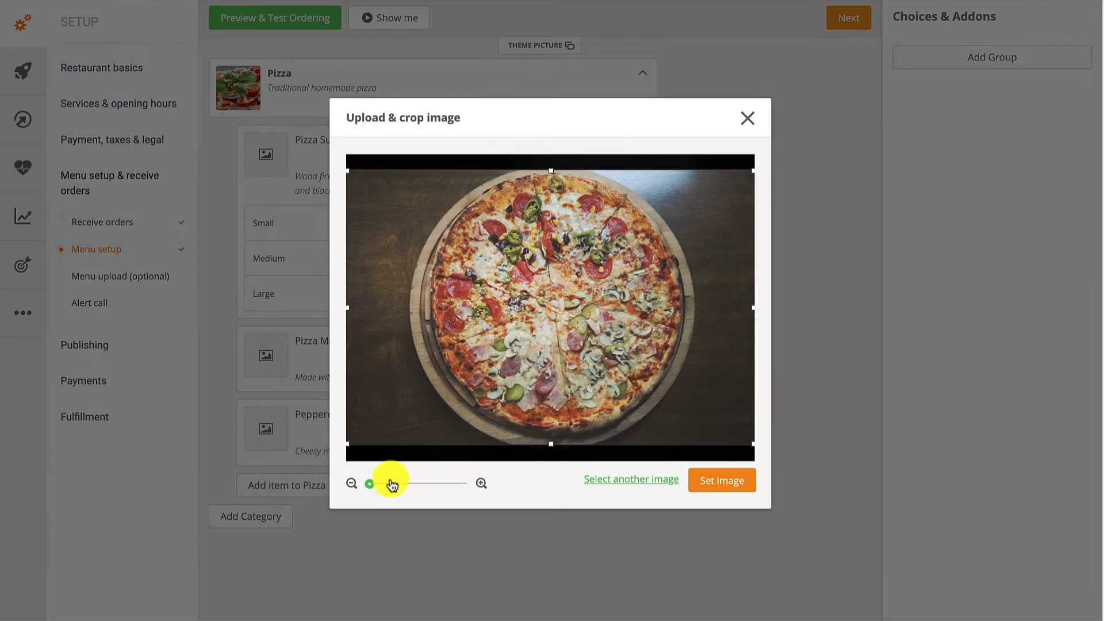
- Crop both sides of the Pizza Supreme photo slightly, shift the crop area a little up and left, and set the image
left_click_drag(369, 485, 475, 487)
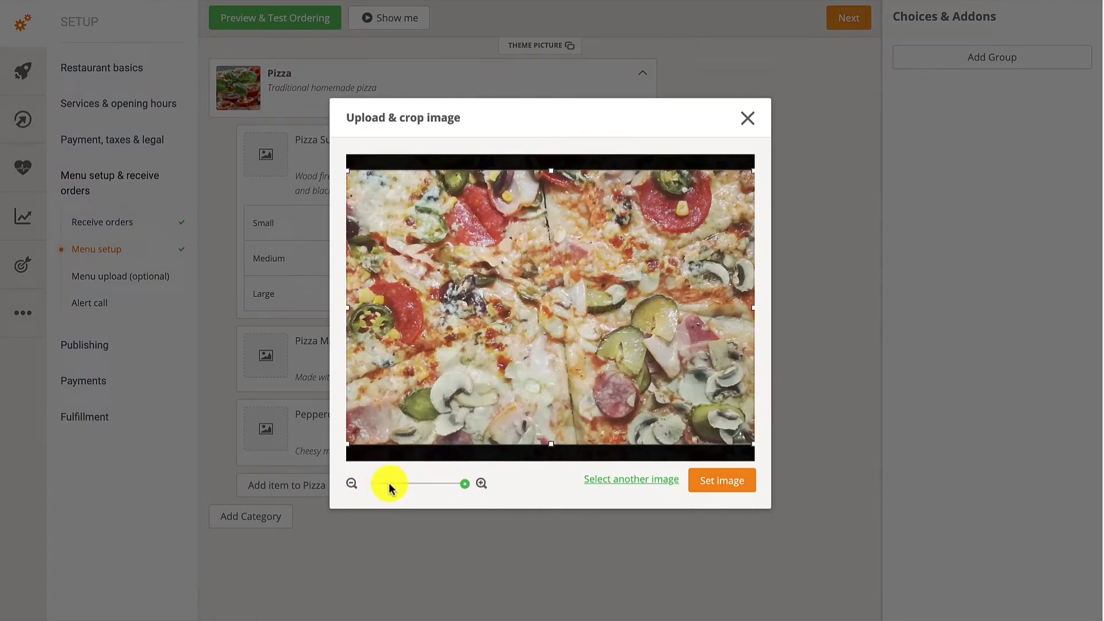
left_click_drag(467, 485, 378, 485)
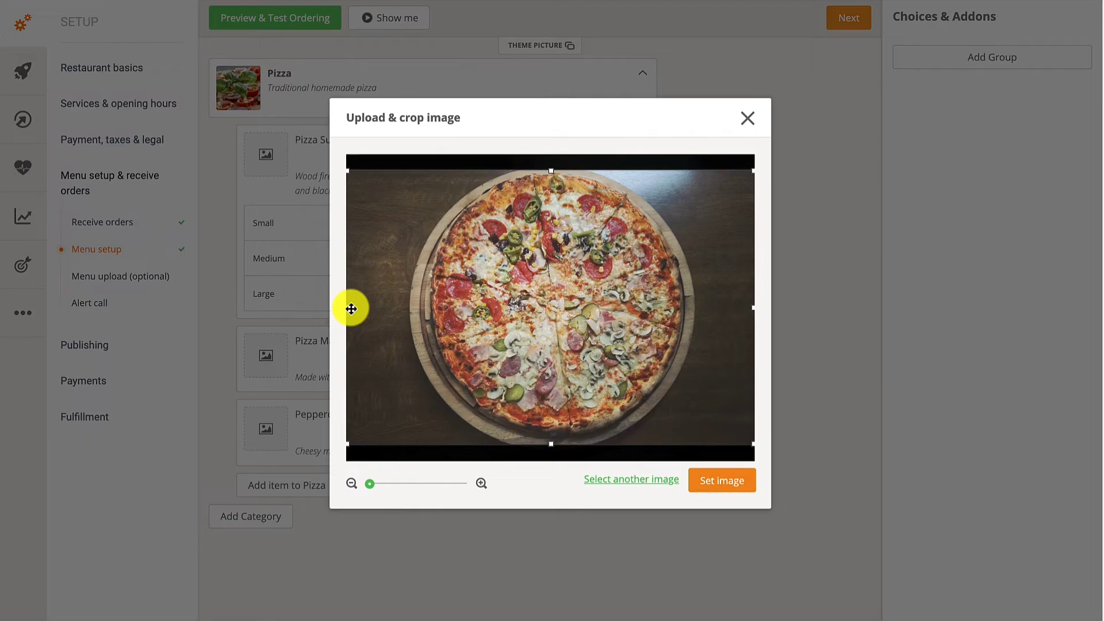
left_click_drag(352, 309, 368, 311)
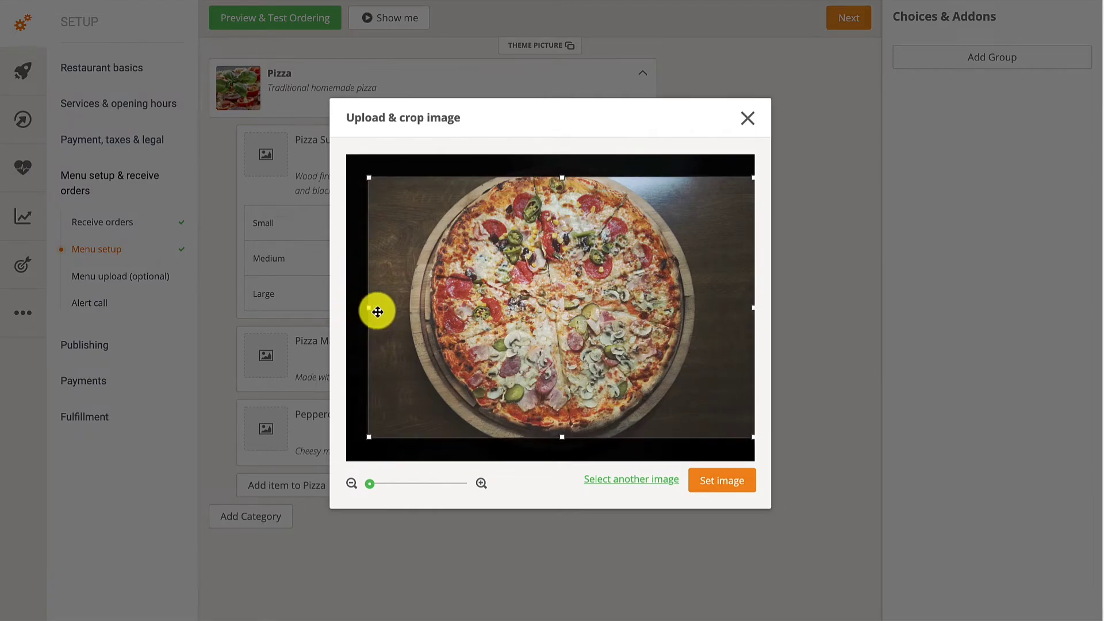
left_click_drag(752, 309, 740, 308)
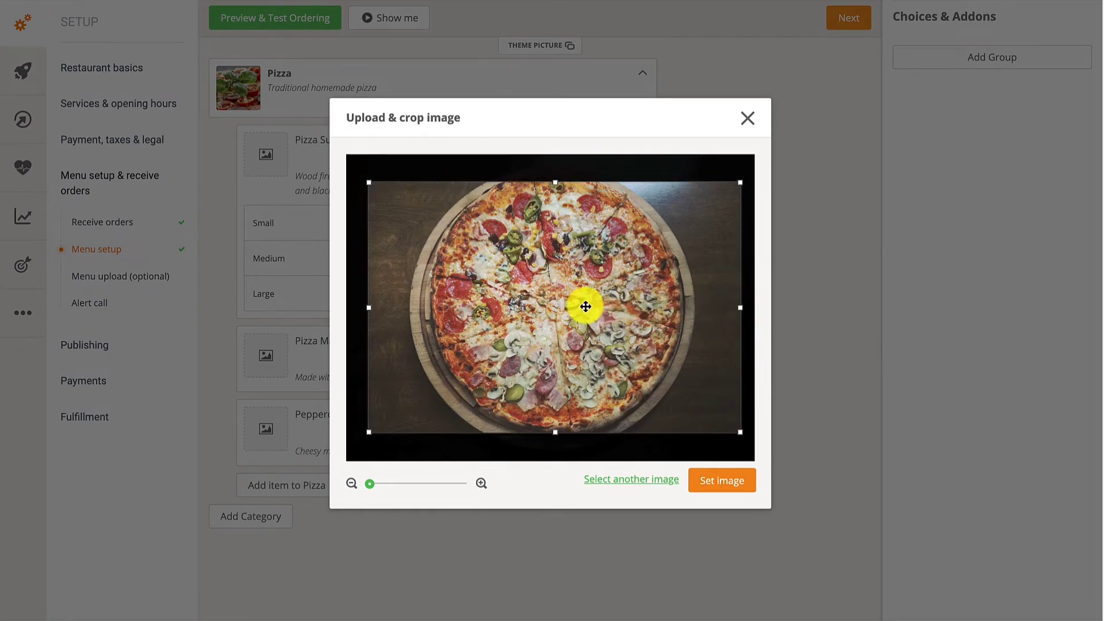
mouse_move(585, 306)
left_mouse_down()
mouse_move(568, 286)
mouse_move(571, 337)
mouse_move(577, 302)
left_mouse_up()
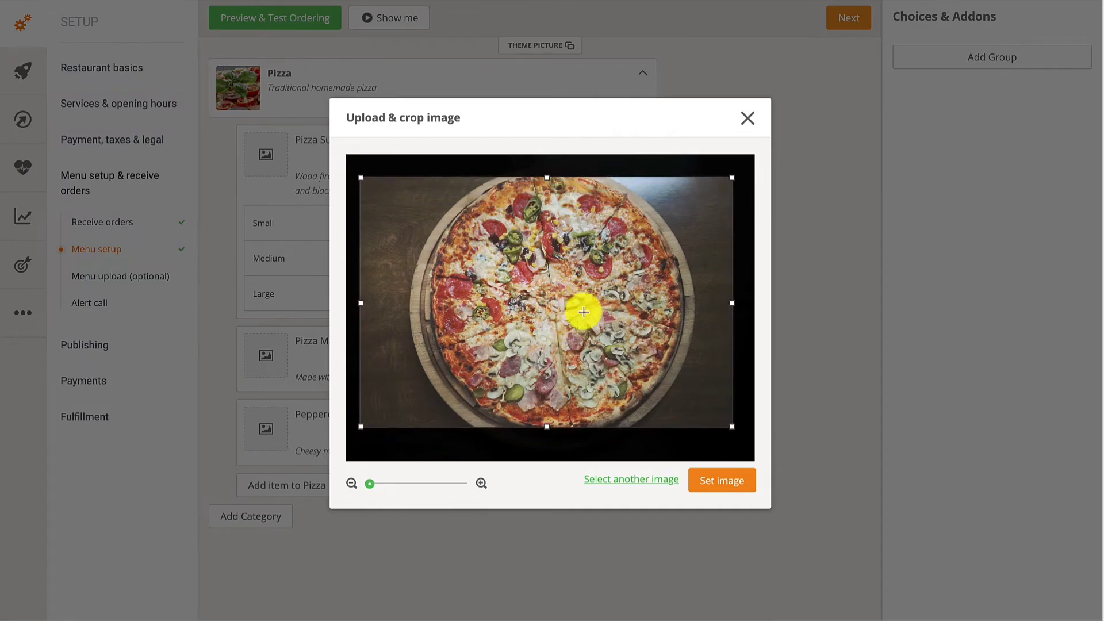
left_click(706, 481)
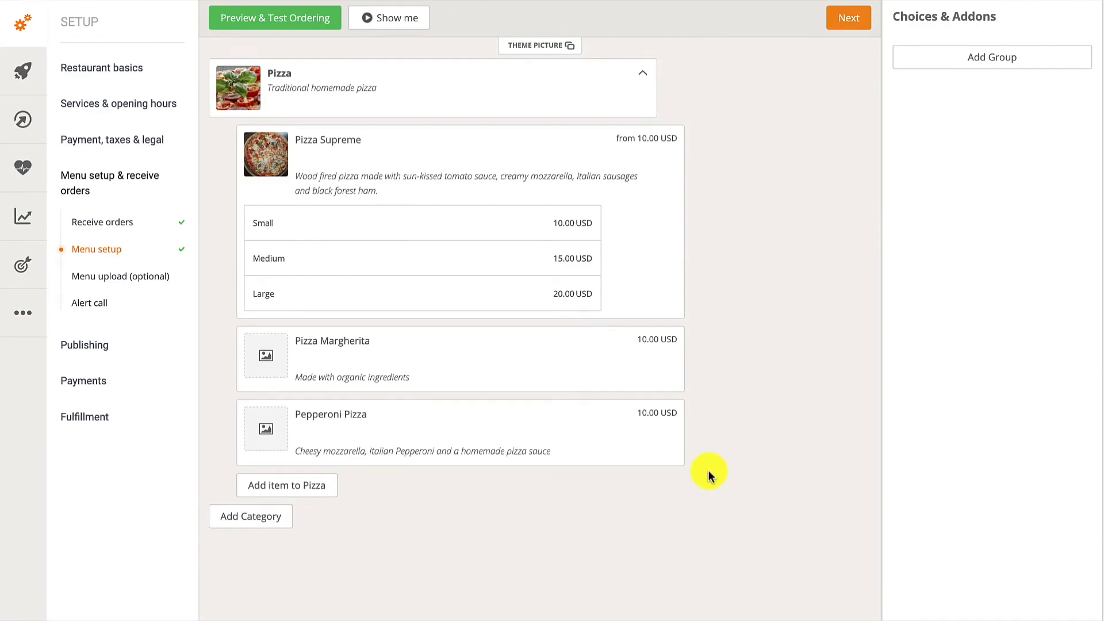
- Open the theme picture selection and browse through the ready-made pictures
left_click(560, 45)
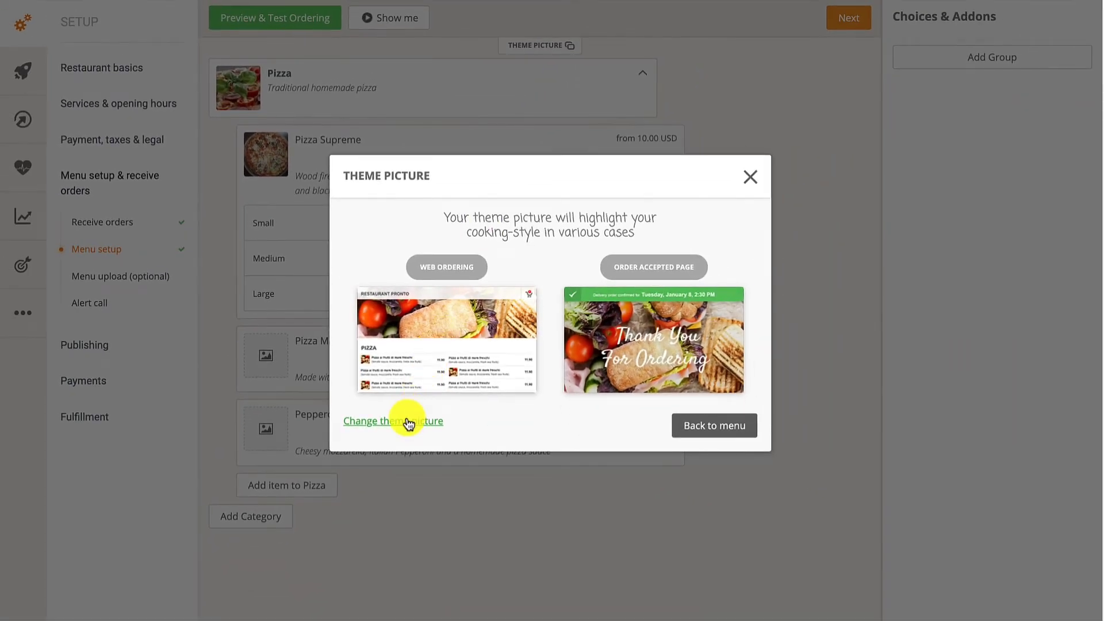
left_click(408, 422)
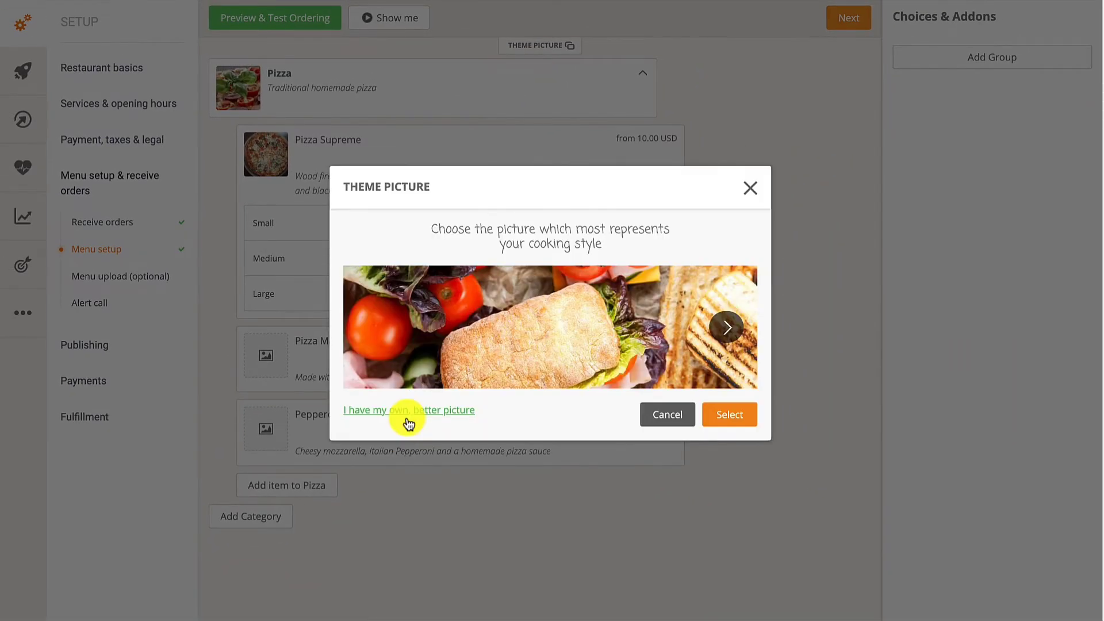
left_click(731, 329)
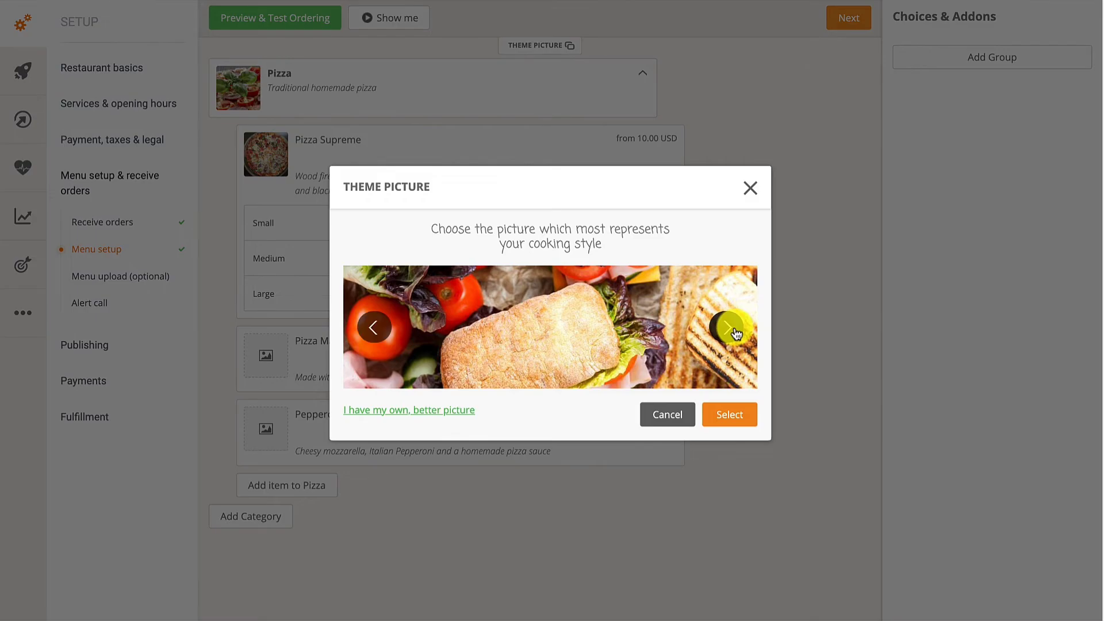
left_click(734, 330)
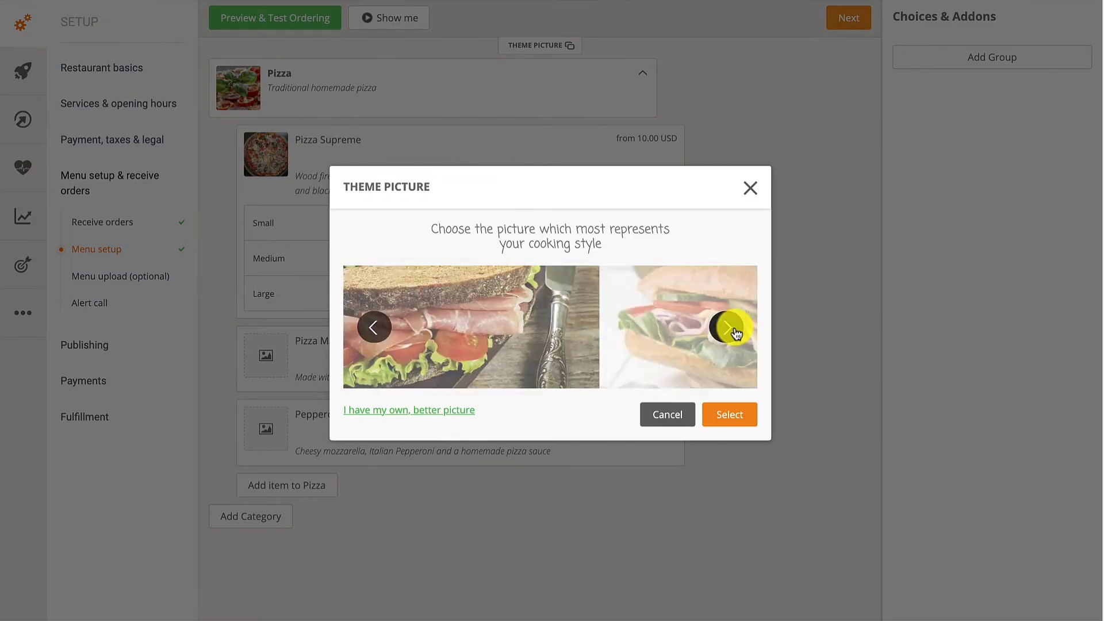
left_click(736, 332)
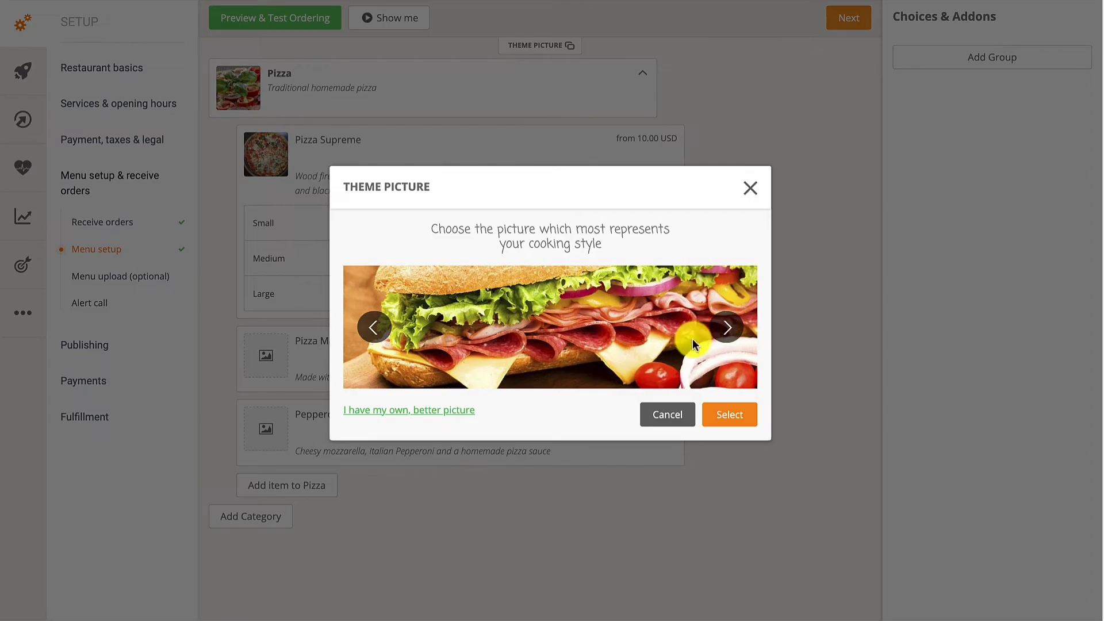
- Choose to use an own theme picture and upload Theme Picture.jpg from the Images folder for Web Ordering
left_click(448, 414)
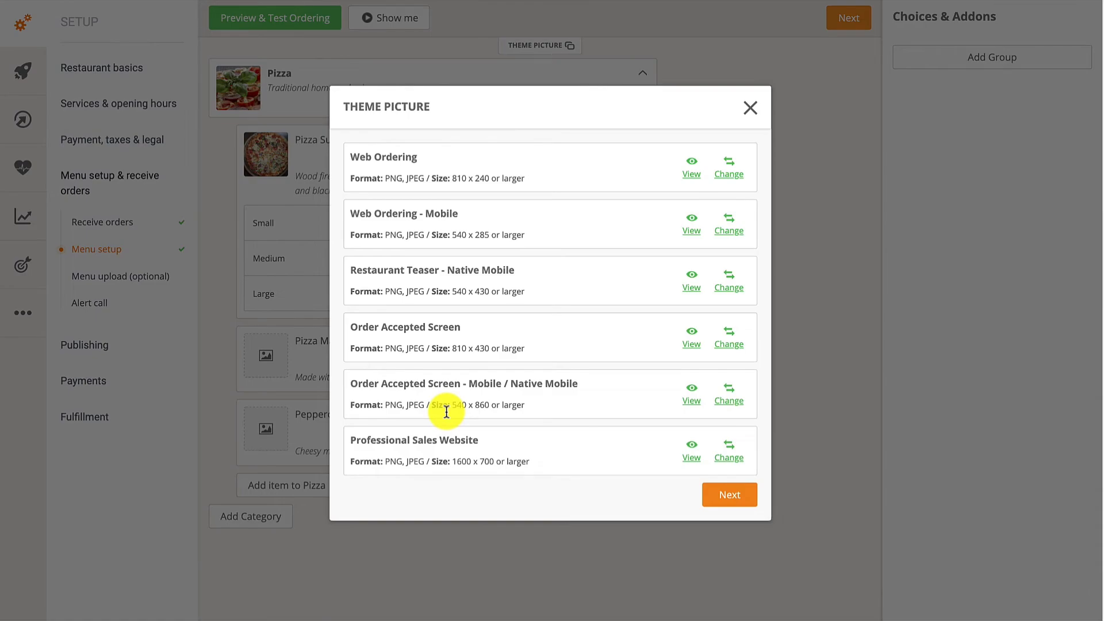
left_click(720, 170)
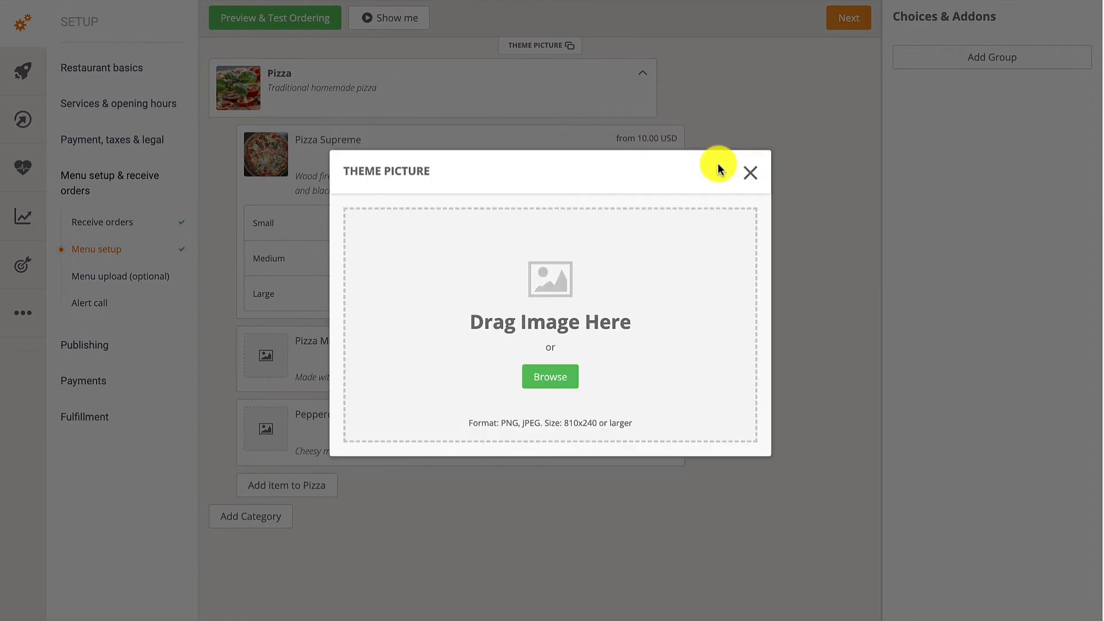
left_click(549, 377)
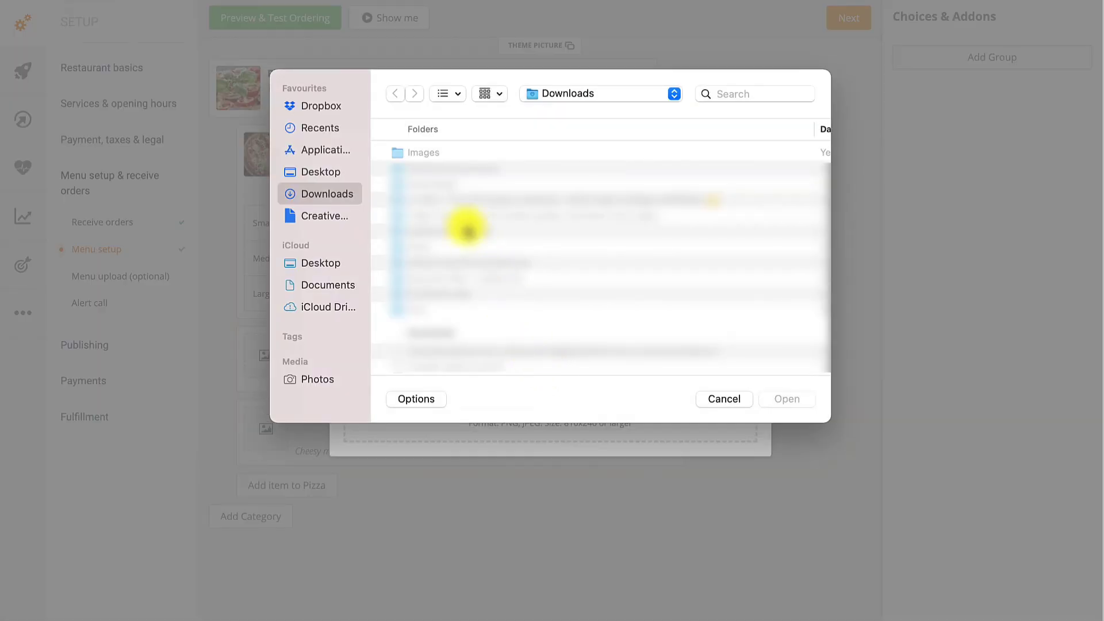
left_click(426, 154)
double_click(426, 152)
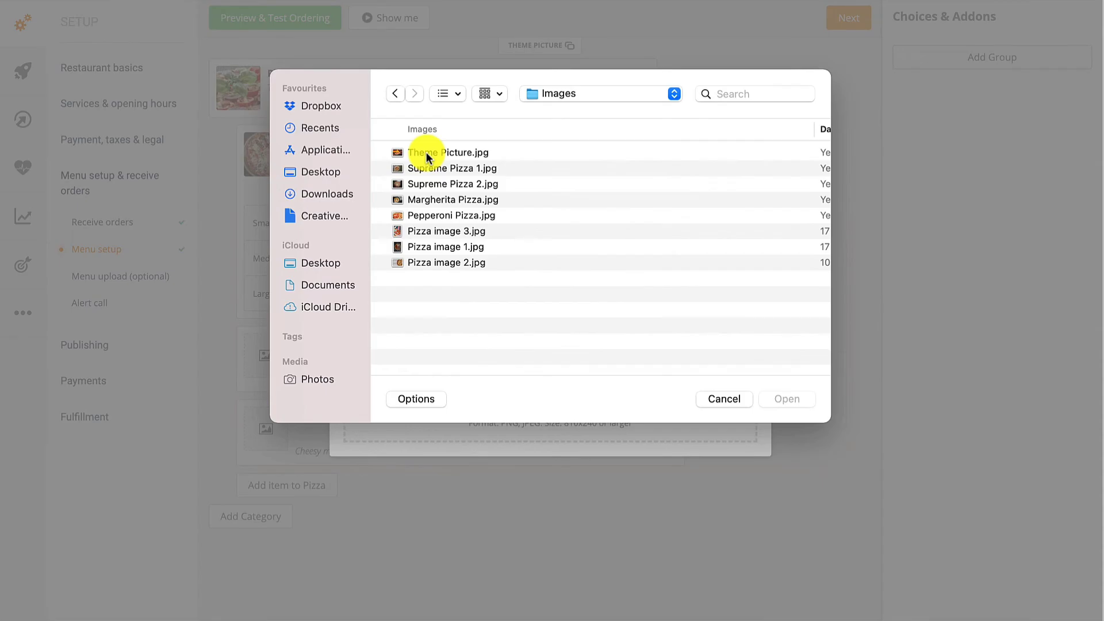
left_click(427, 153)
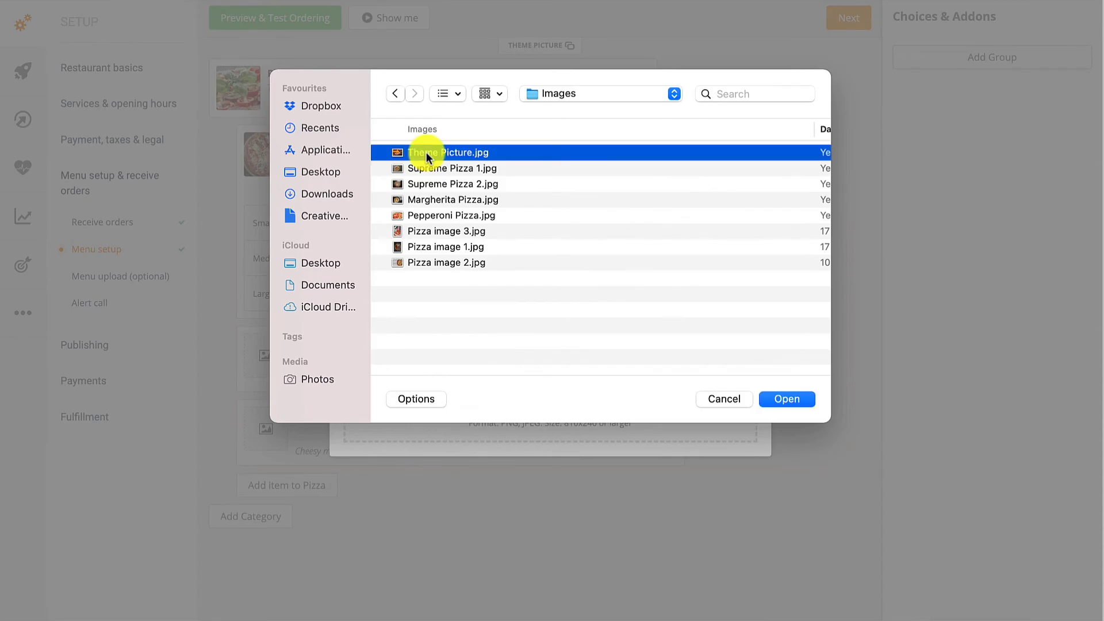
left_click(798, 398)
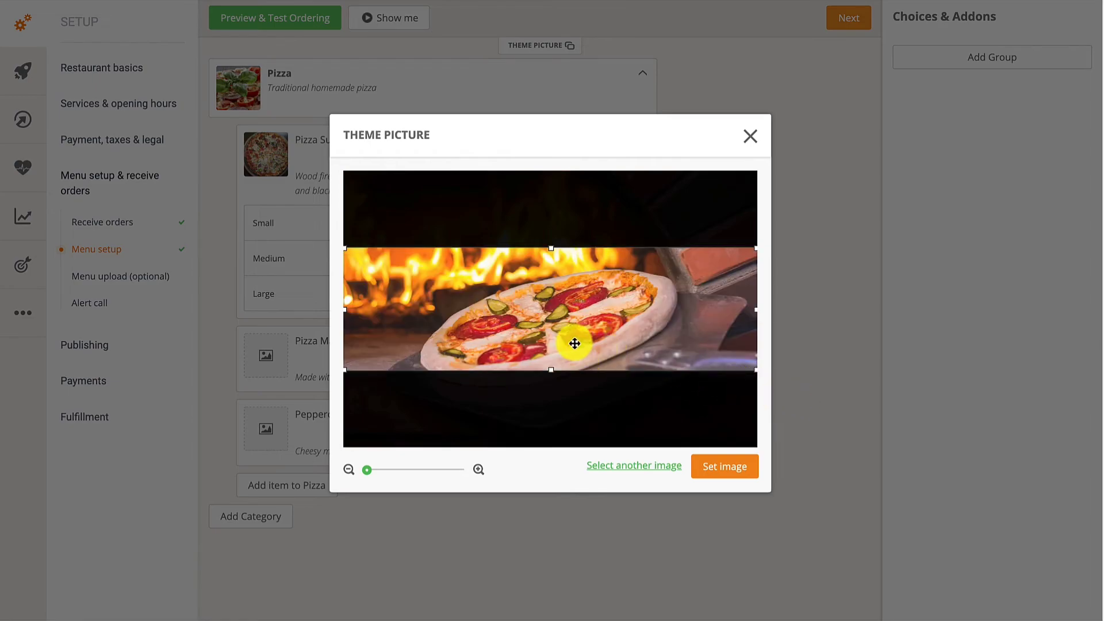
- Shift the crop area slightly down to fit the whole pizza, set the Web Ordering image and view it
mouse_move(574, 343)
left_mouse_down()
mouse_move(562, 266)
mouse_move(555, 409)
mouse_move(557, 353)
left_mouse_up()
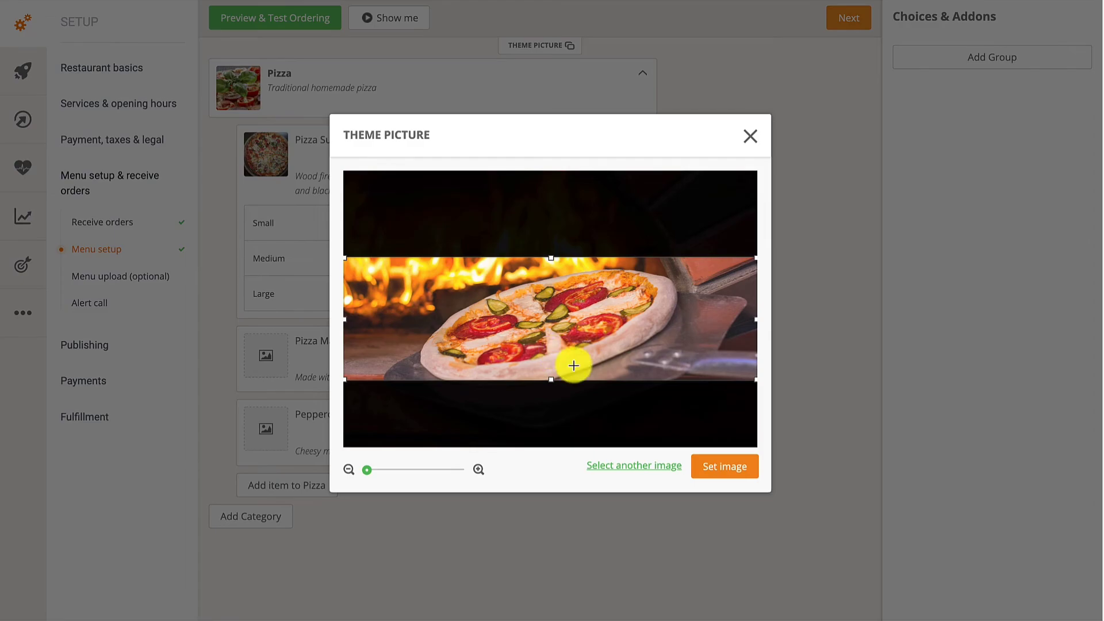
left_click(718, 468)
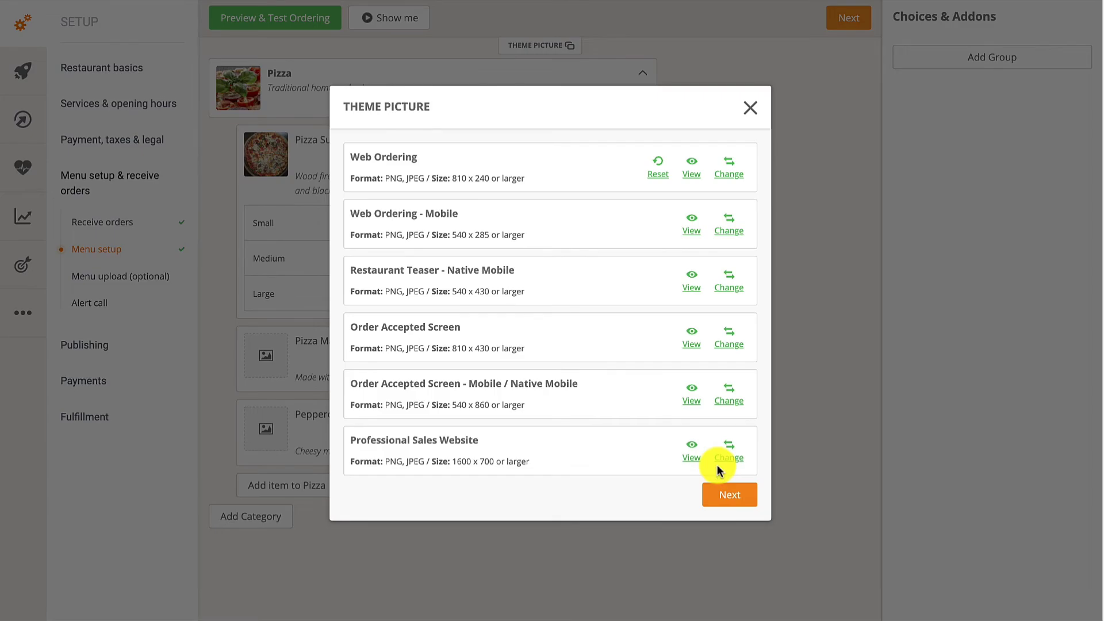
left_click(692, 169)
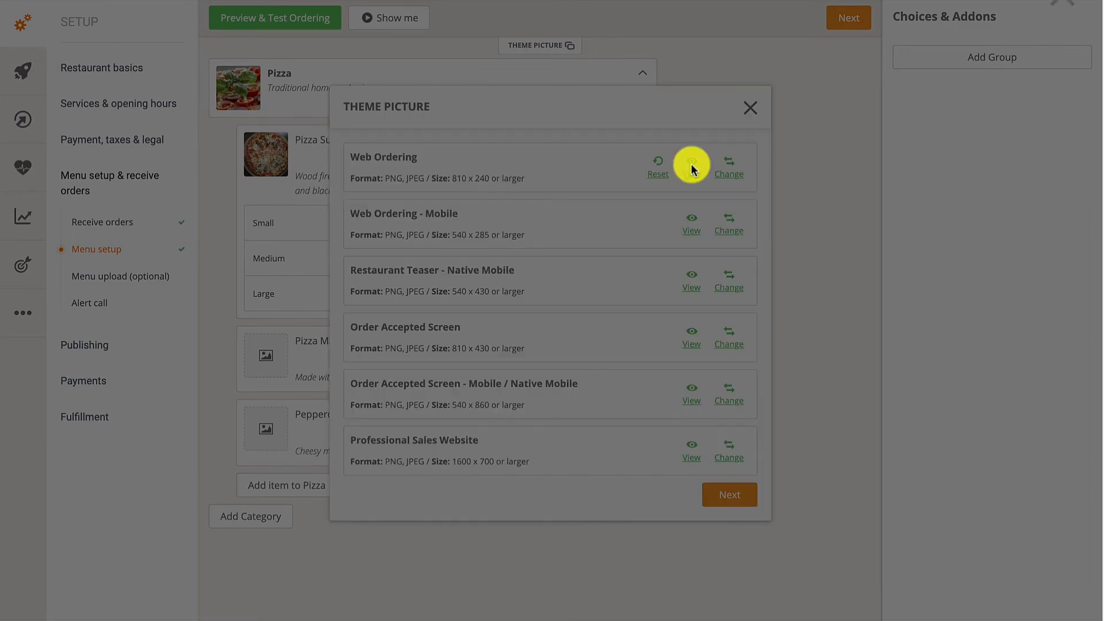
left_click(799, 171)
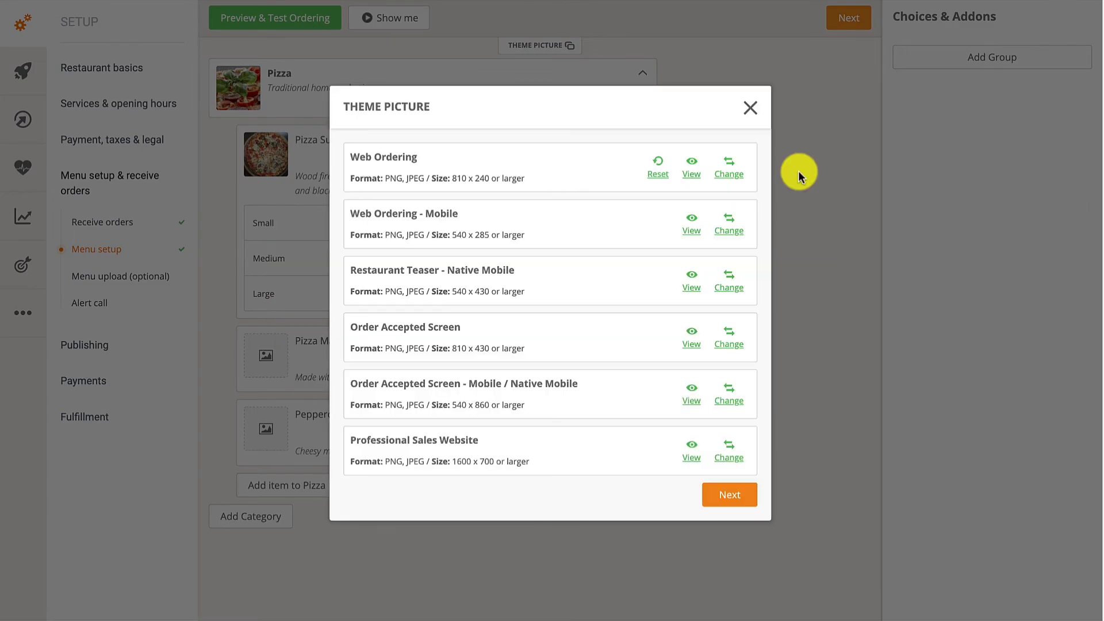
- Set Pizza image 2.jpg as the Web Ordering - Mobile picture and apply the new theme pictures
left_click(723, 223)
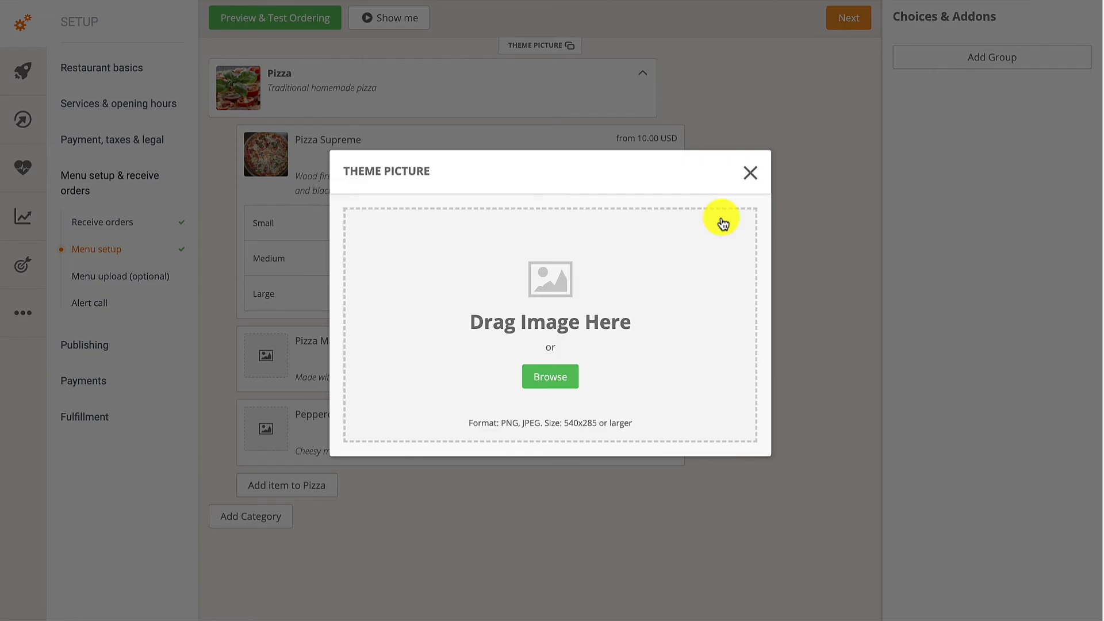
left_click(539, 377)
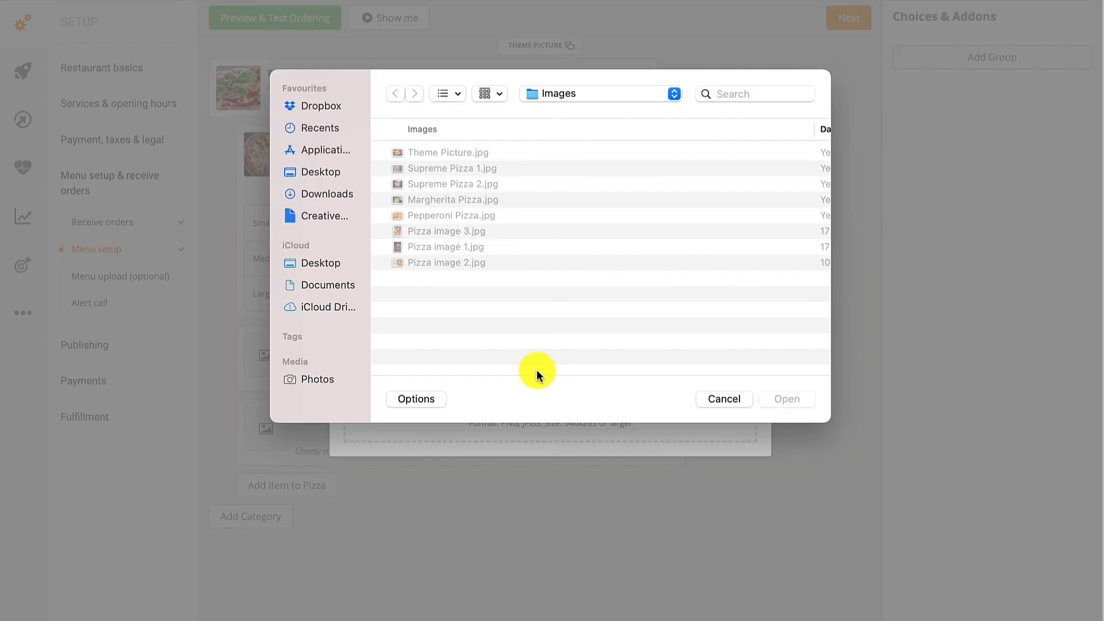
left_click(436, 263)
left_click(779, 397)
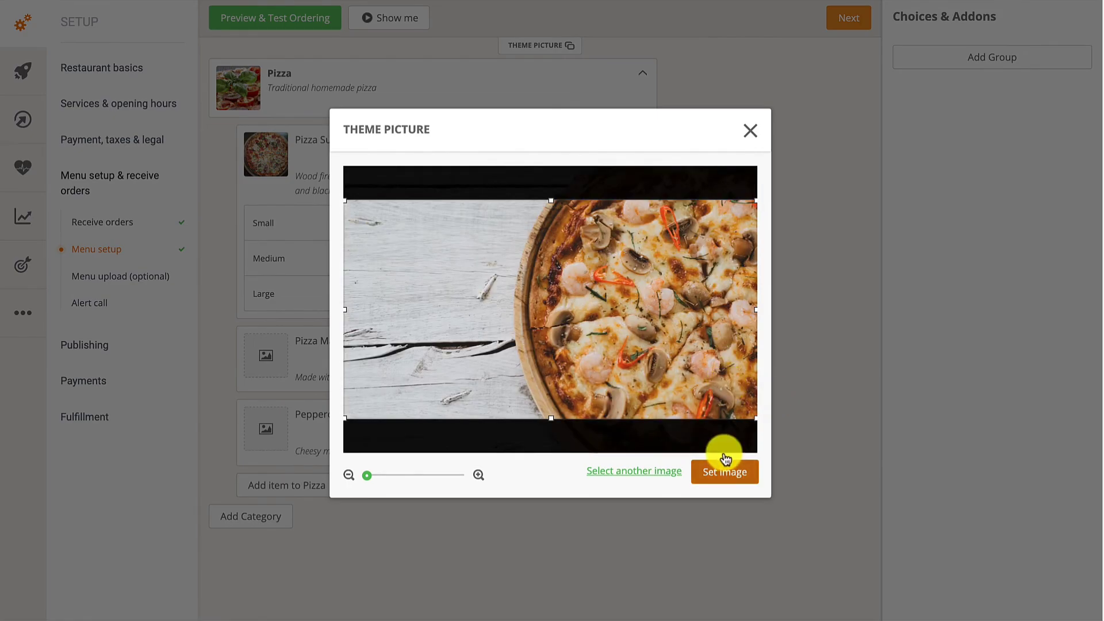
left_click(727, 472)
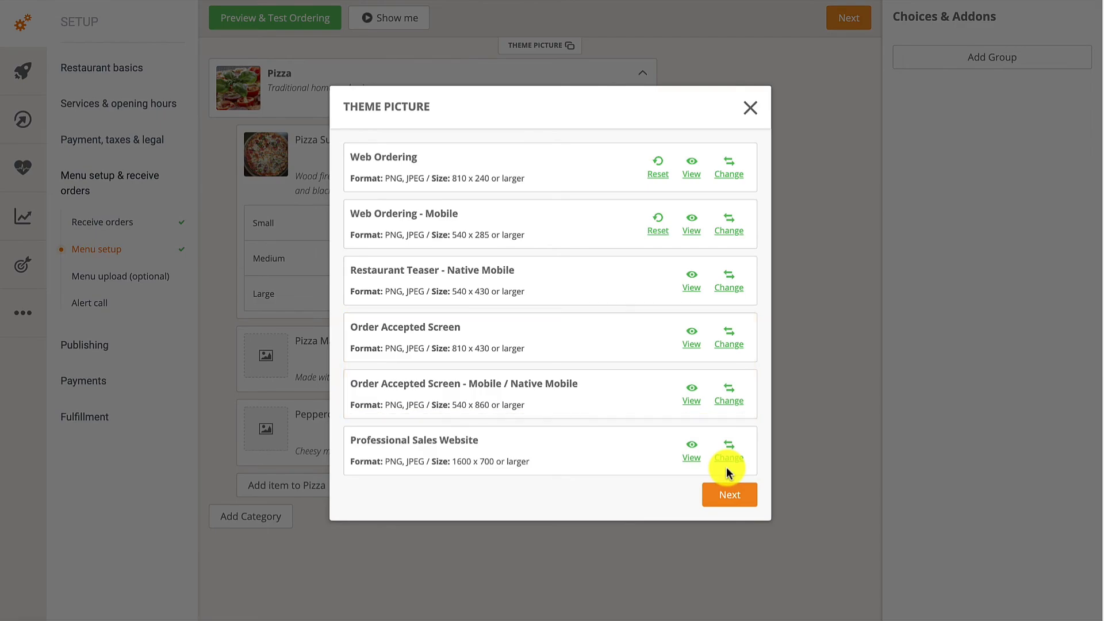
left_click(729, 492)
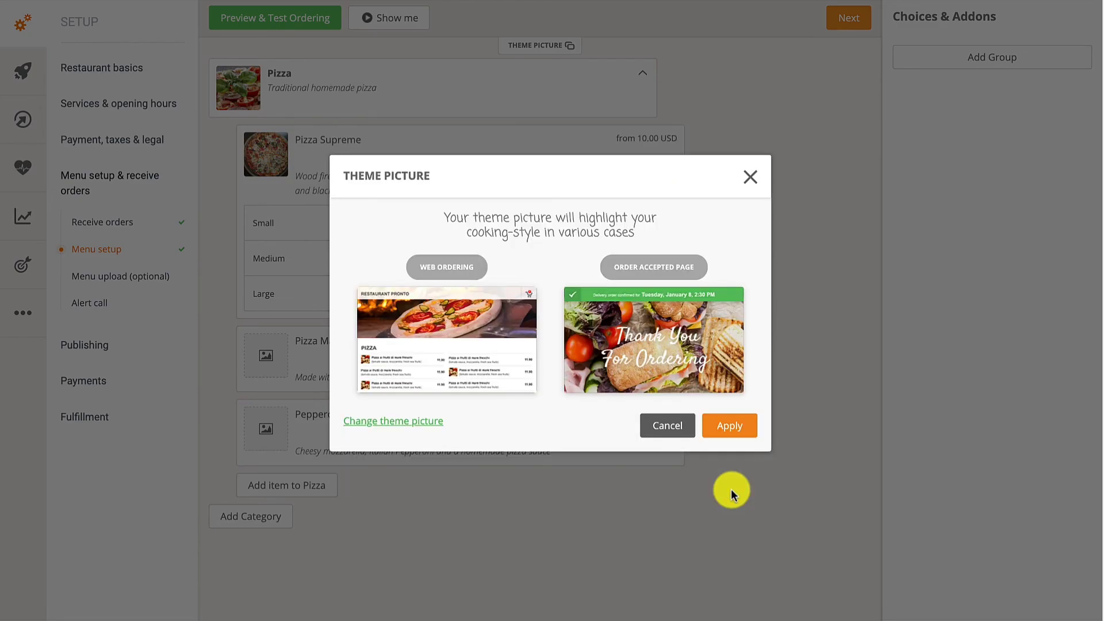
left_click(737, 431)
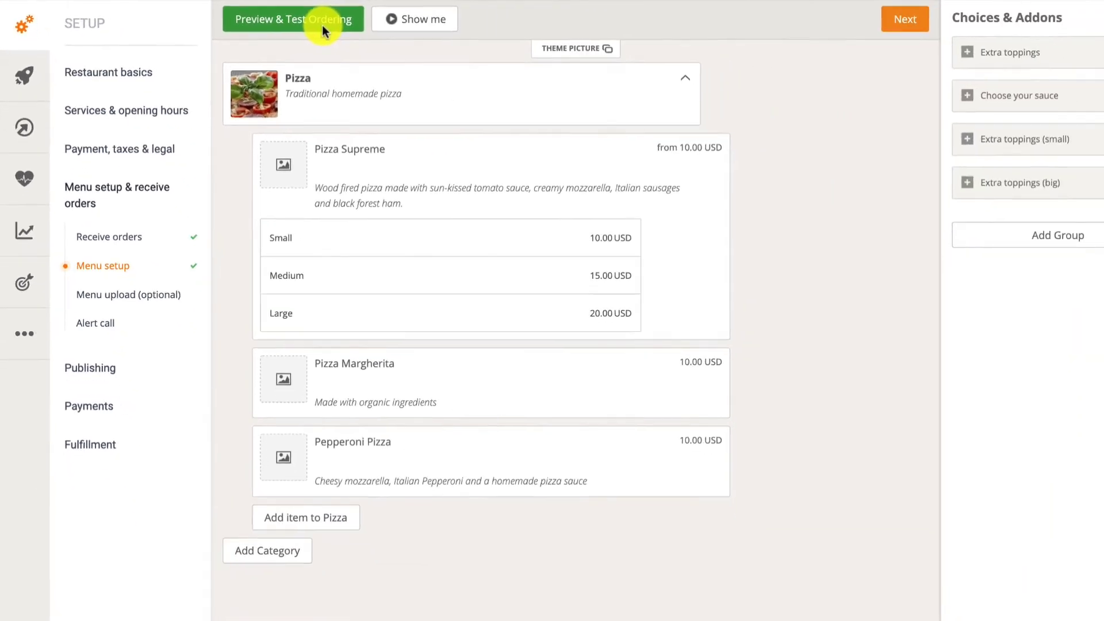
- Open the preview of the online ordering menu to test it
left_click(443, 36)
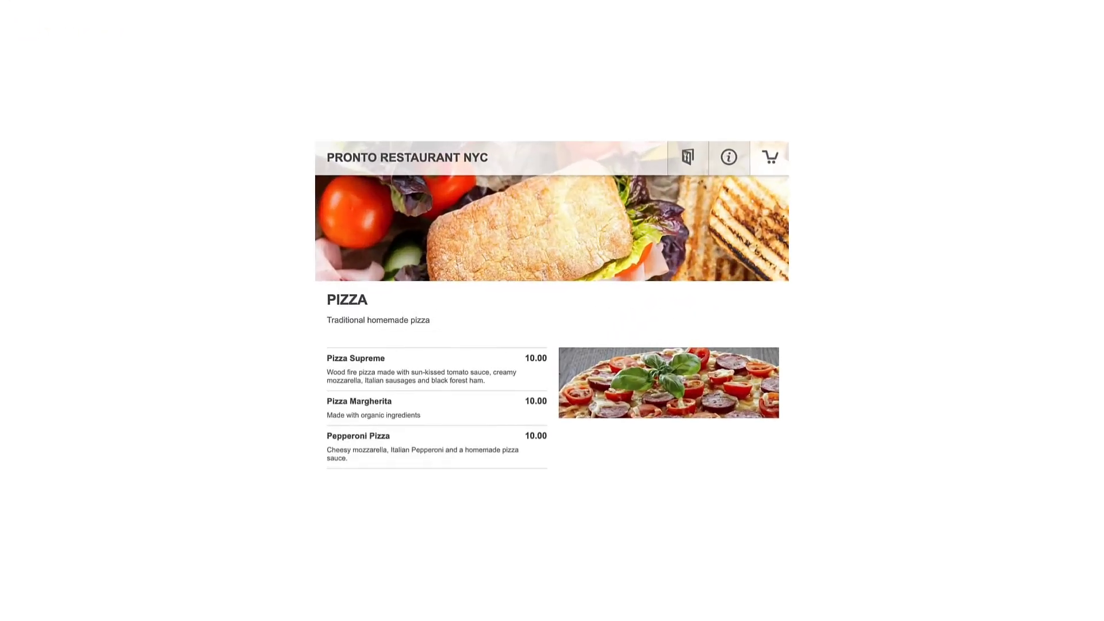